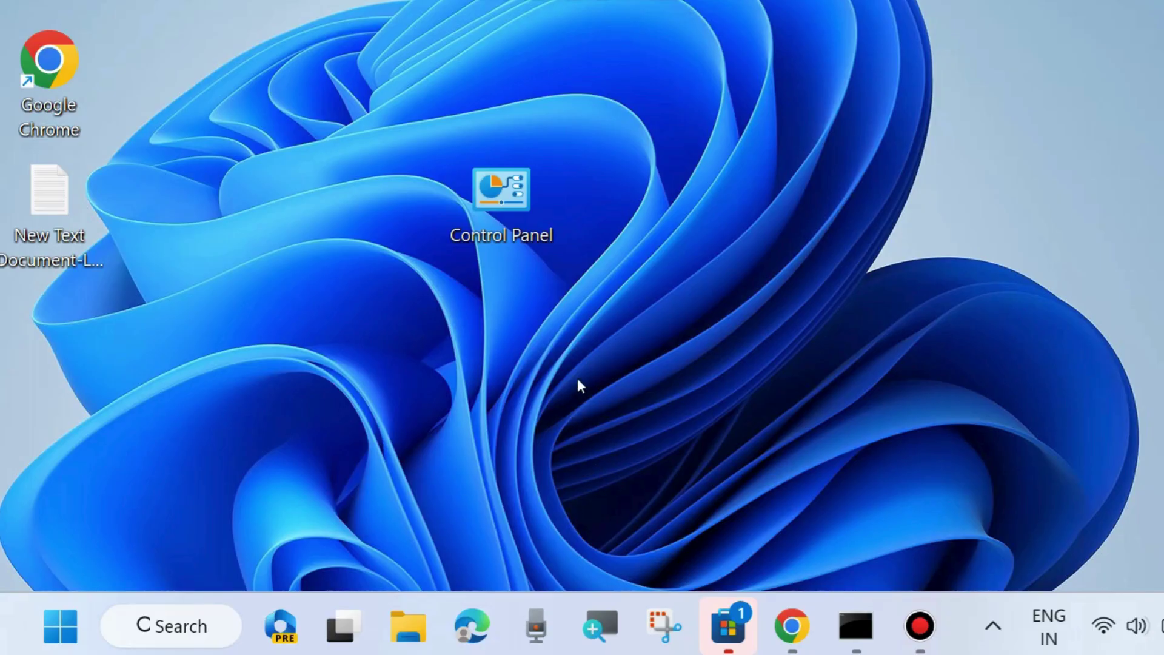
- Right-click the Start button to bring up the Win+X quick-link menu
right_click(60, 626)
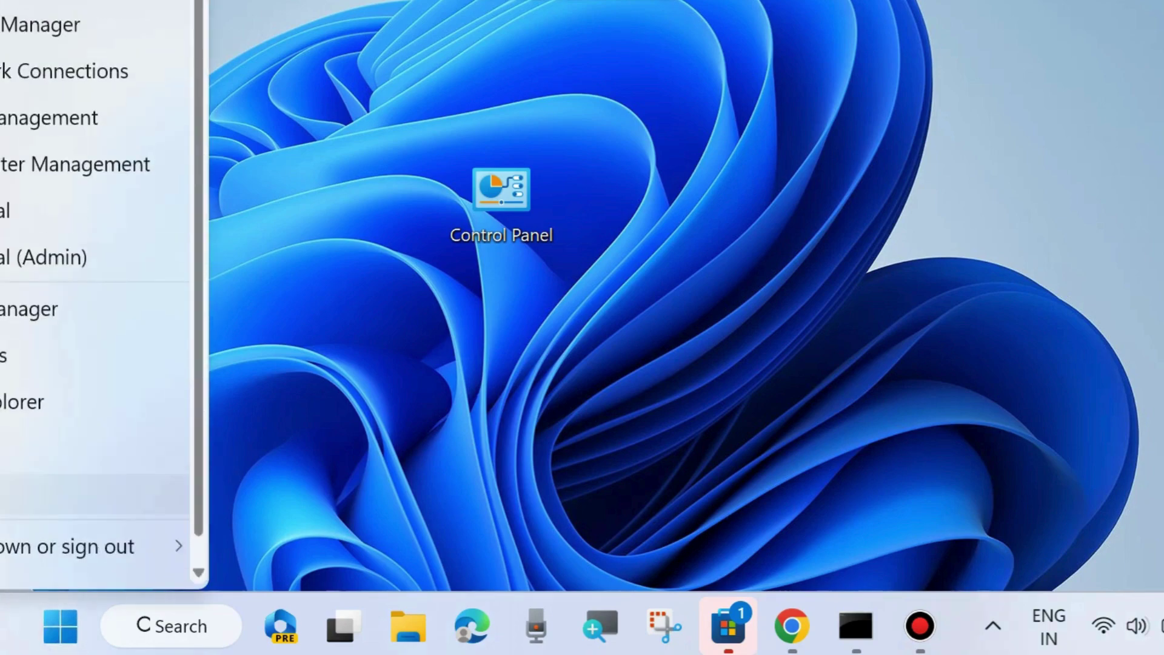
- Open the Run dialog and paste msdt.exe /id PowerDiagnostic into its Open box
left_click(18, 494)
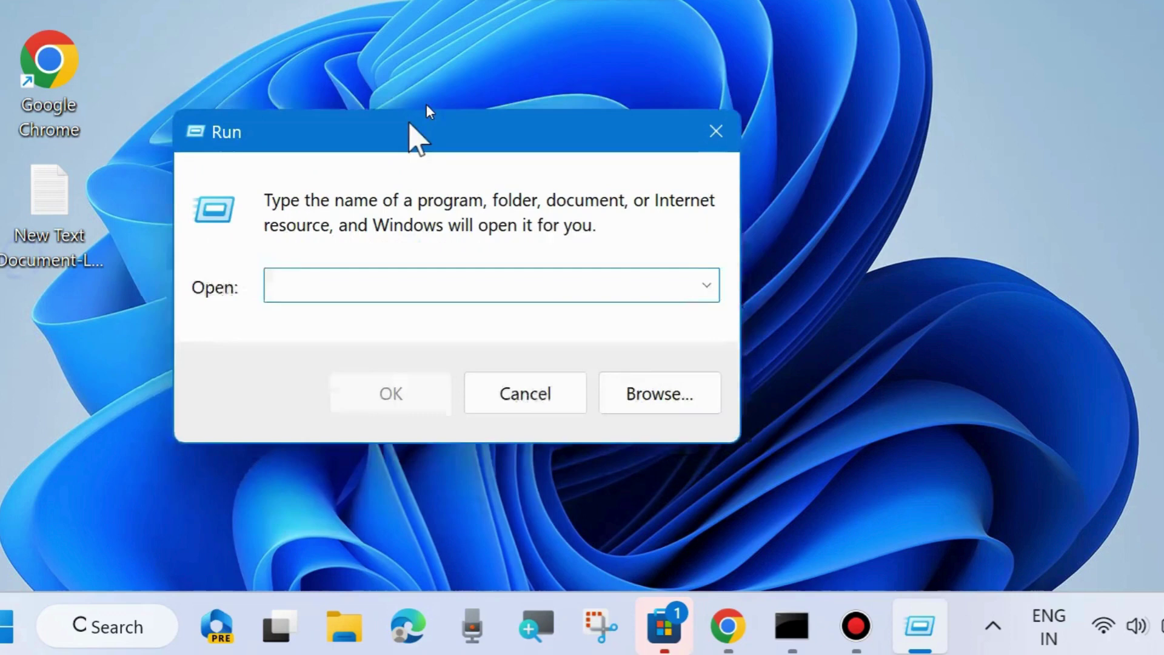
left_click_drag(410, 123, 455, 80)
left_click(328, 242)
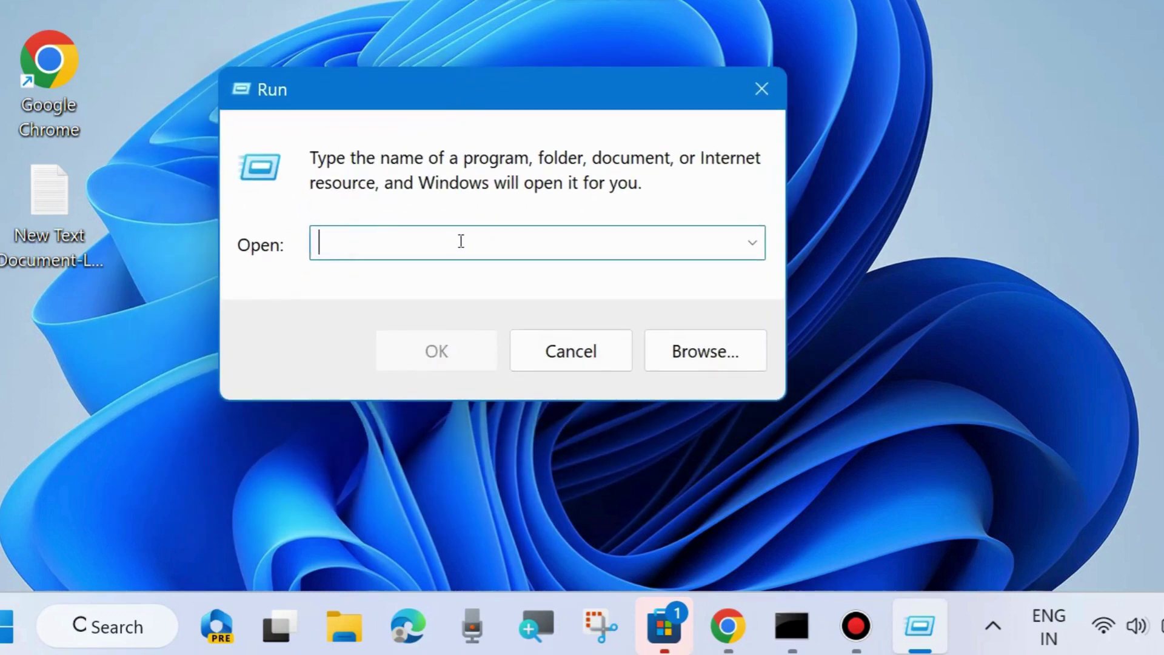
type("msdt.exe /id PowerDiagnostic")
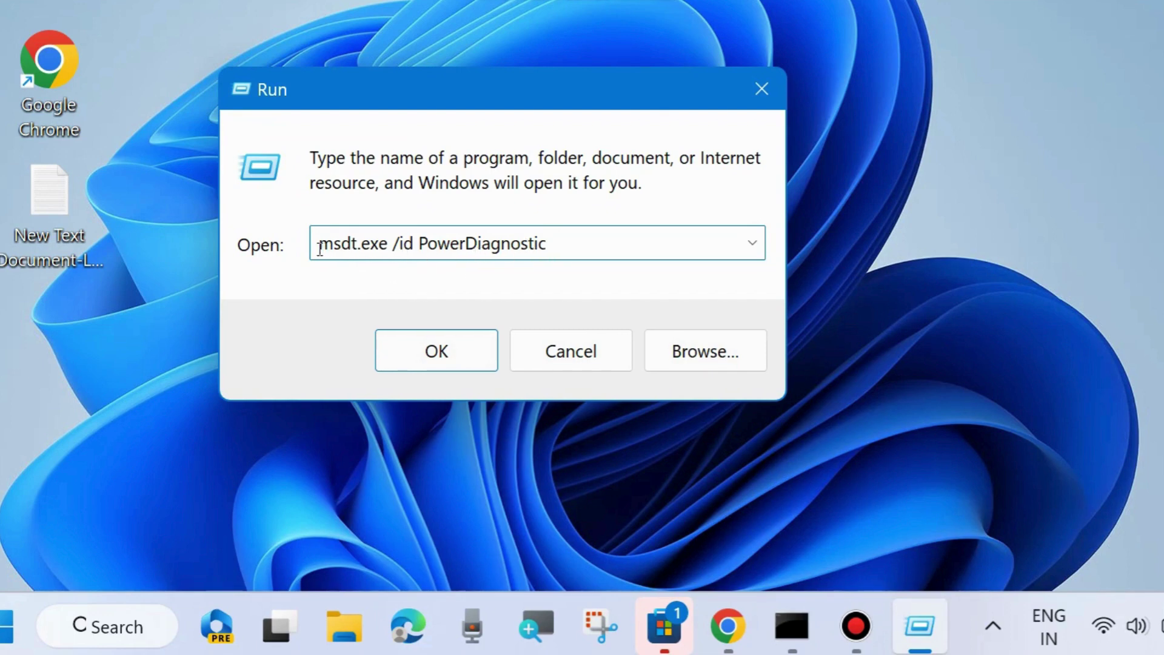
left_click_drag(312, 245, 611, 253)
left_click(587, 252)
- Launch the Power troubleshooter and start detection with Apply repairs automatically enabled
left_click(437, 350)
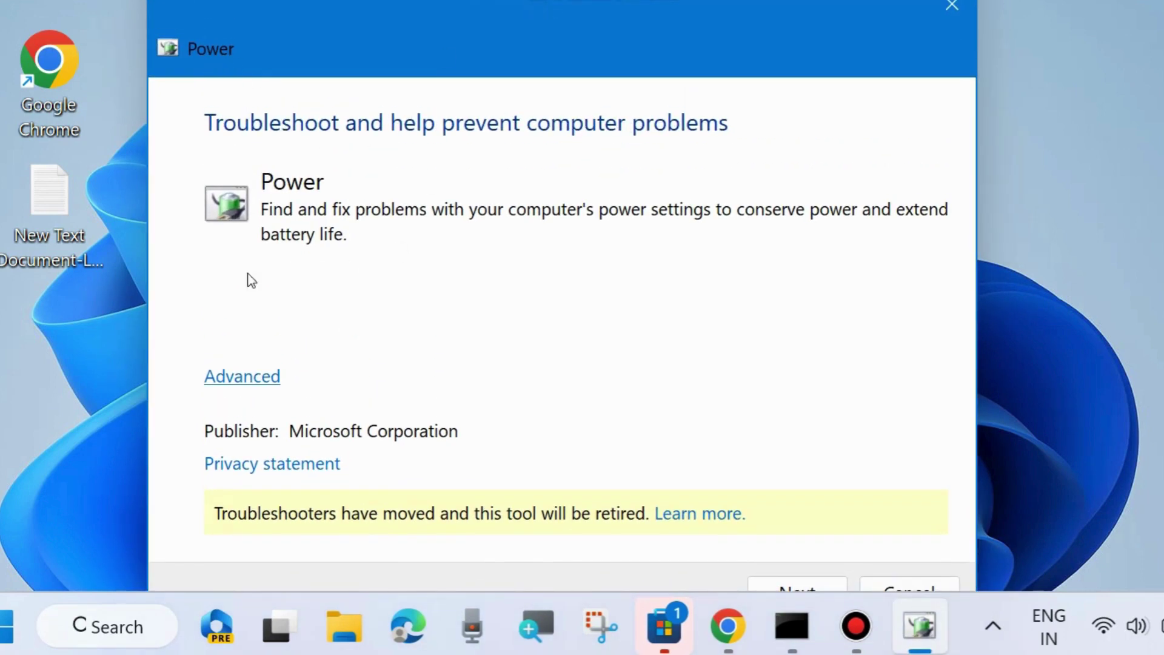
left_click(240, 380)
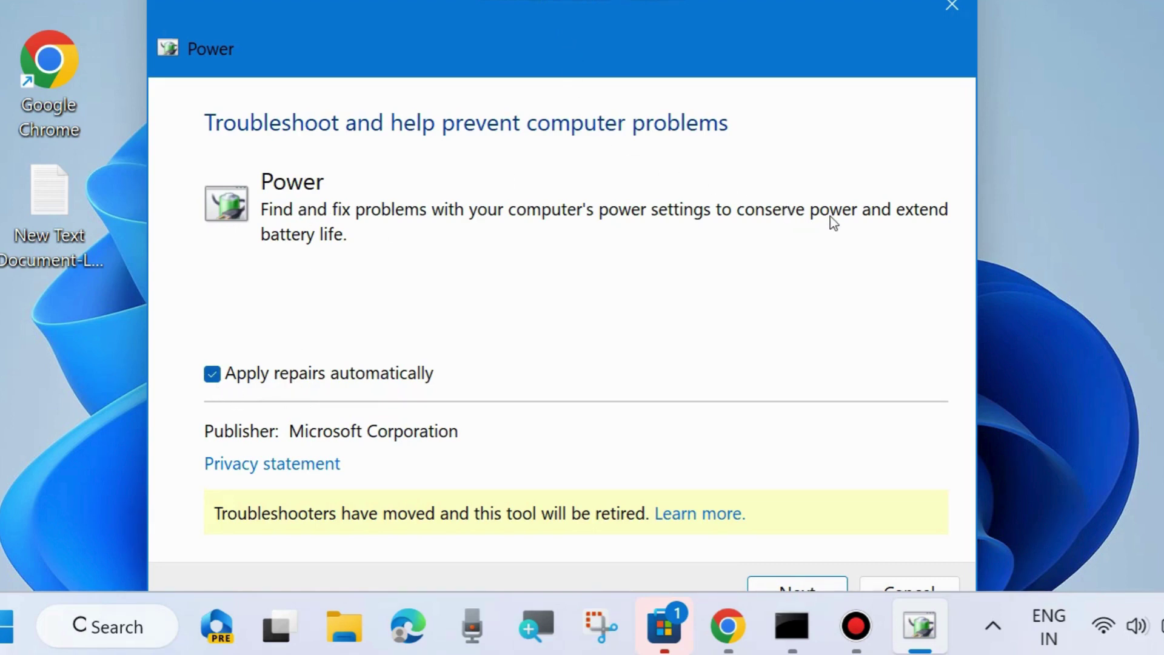
left_click_drag(602, 73, 566, 11)
left_click(772, 535)
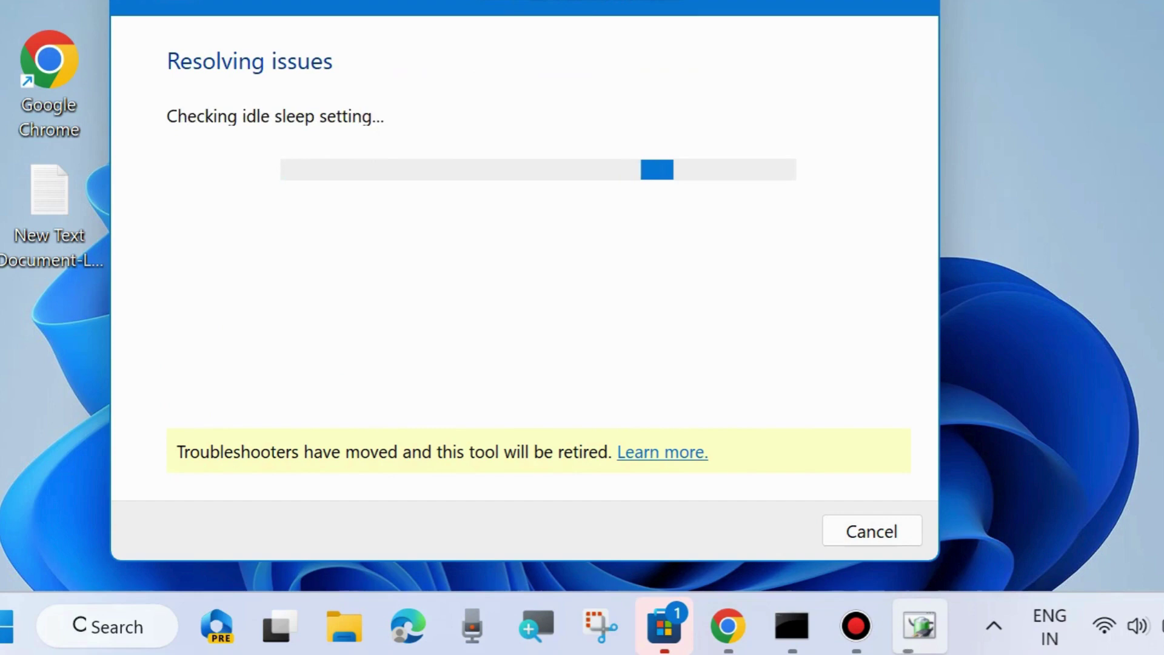
- Confirm the display-dim and sleep timeout fixes solved the problem and close the troubleshooter
left_click_drag(451, 7, 451, 28)
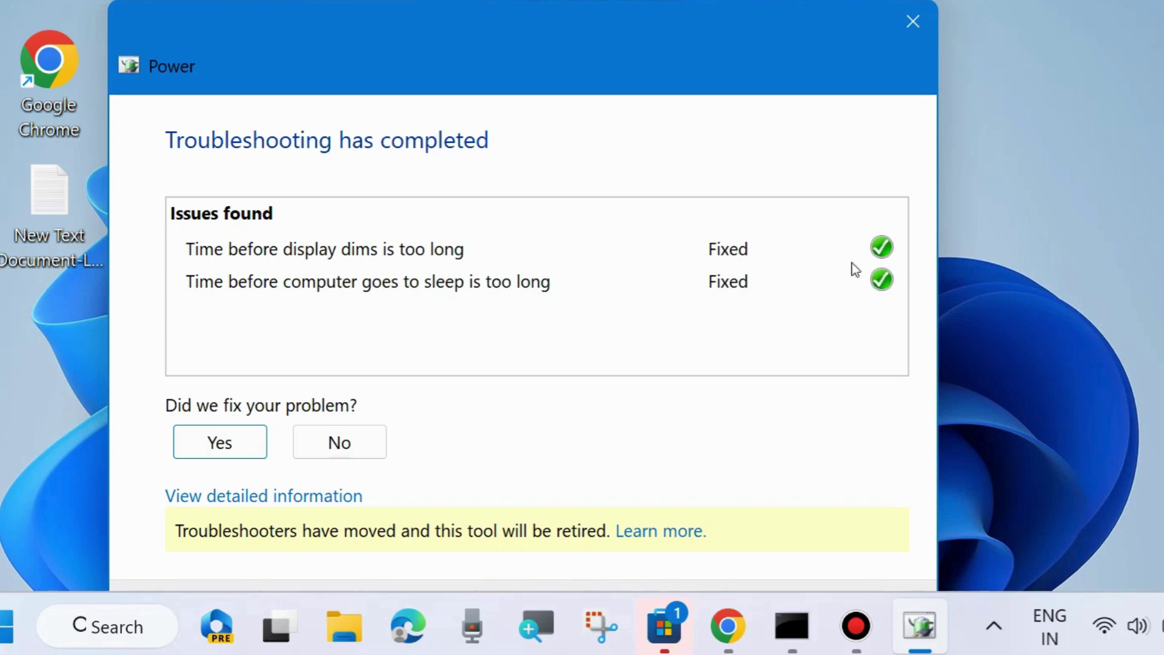
left_click(219, 444)
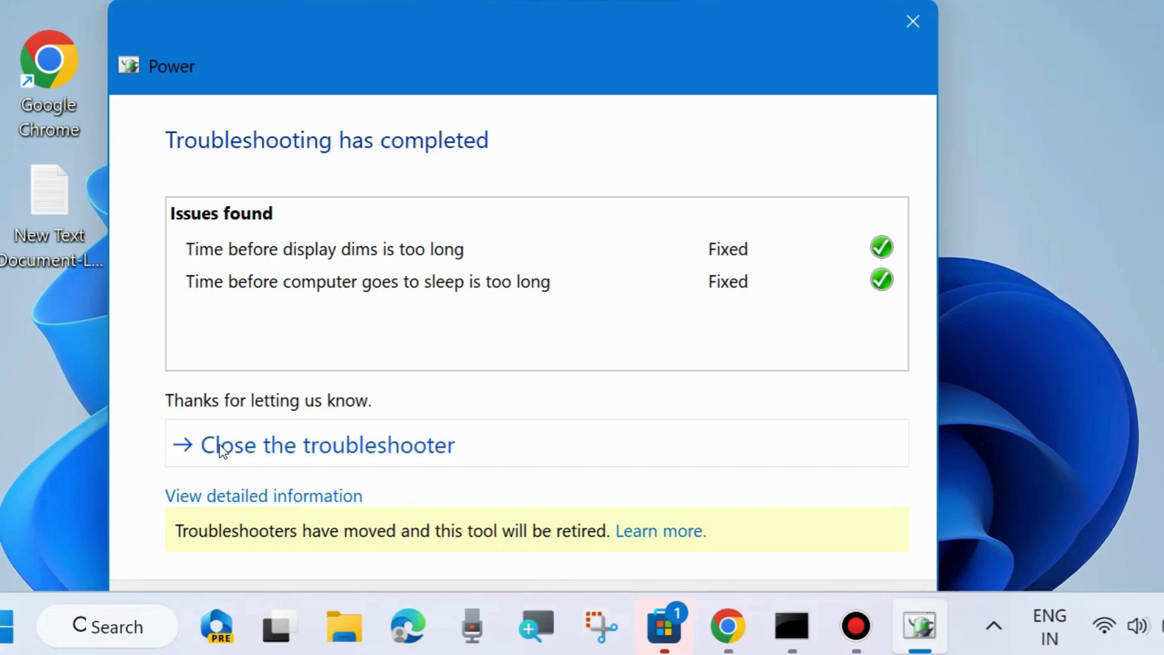
left_click(911, 21)
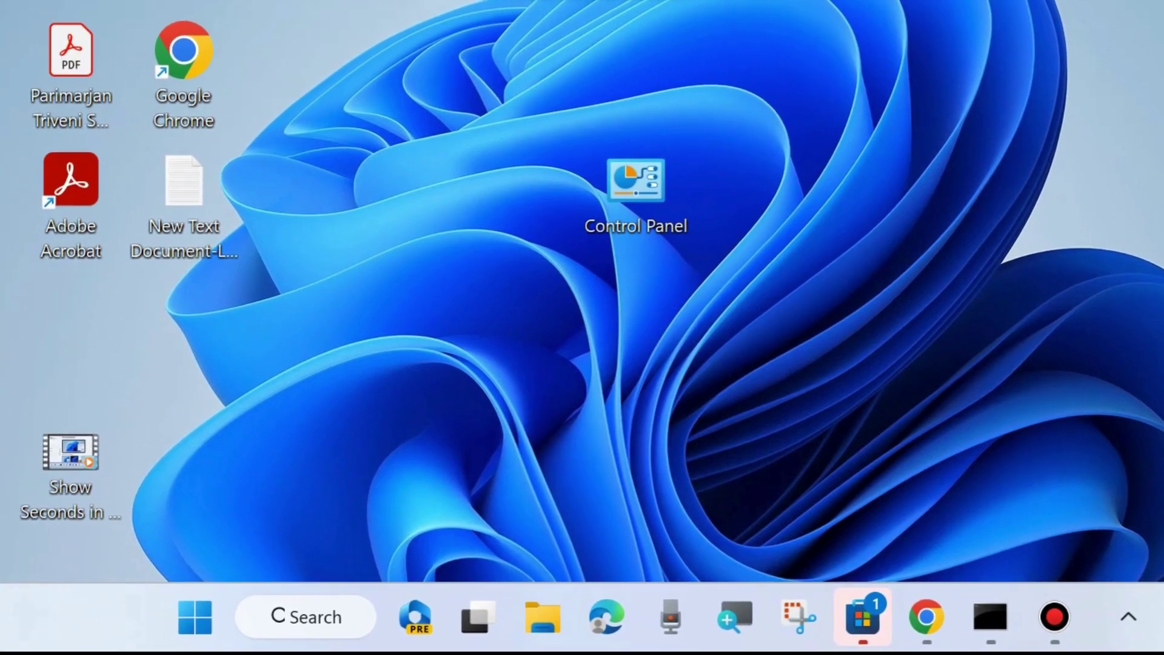
- Open Settings from the quick-link menu, check for updates on the Windows Update page, then close Settings
right_click(195, 632)
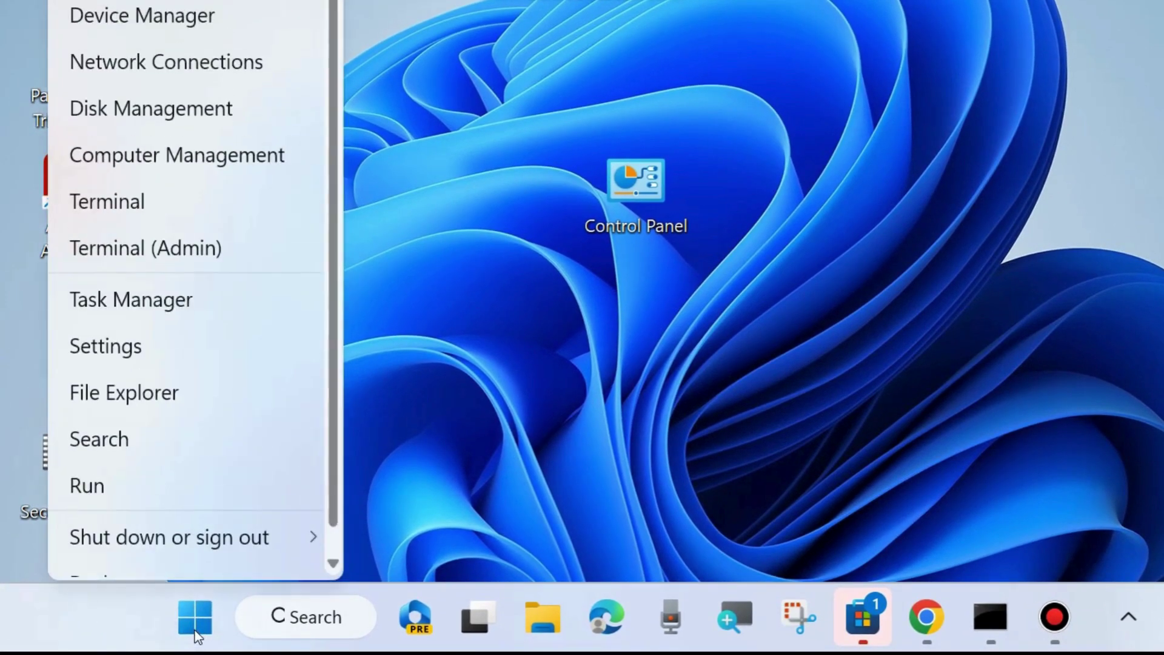
left_click(128, 352)
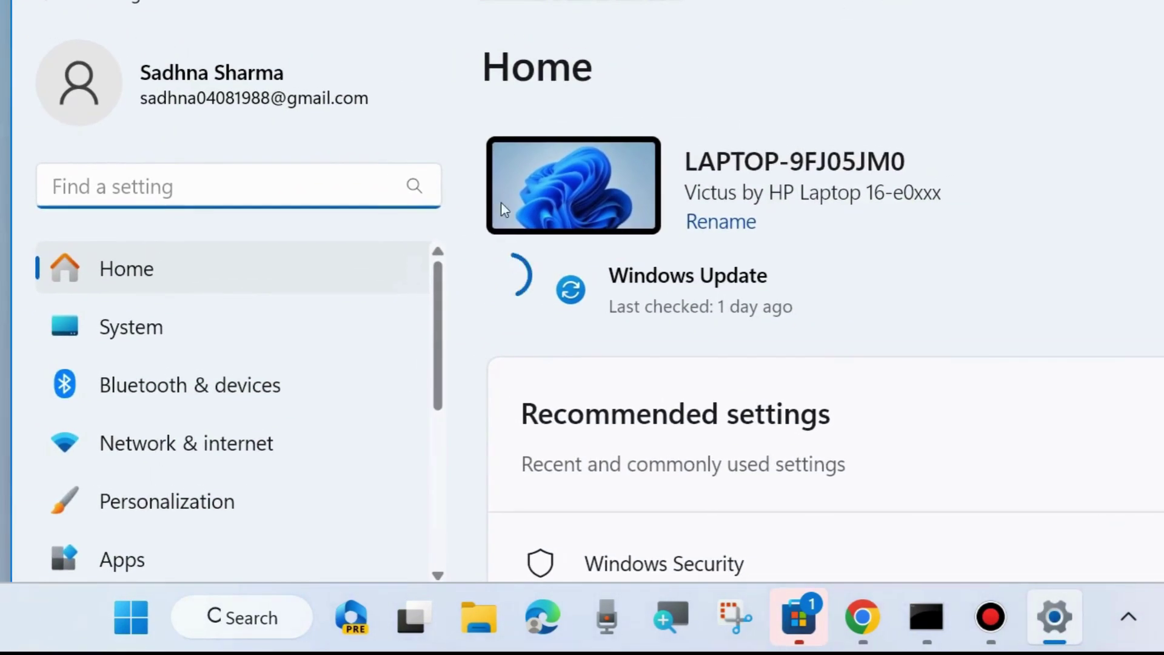
scroll(232, 486, "down", 6)
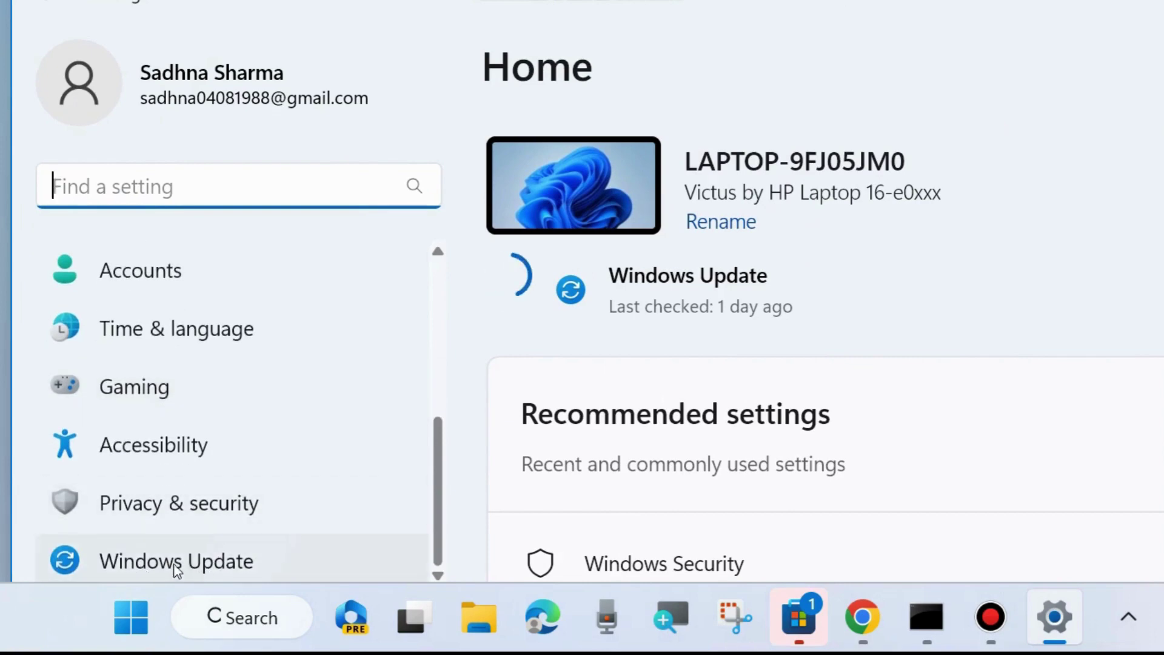
left_click(174, 565)
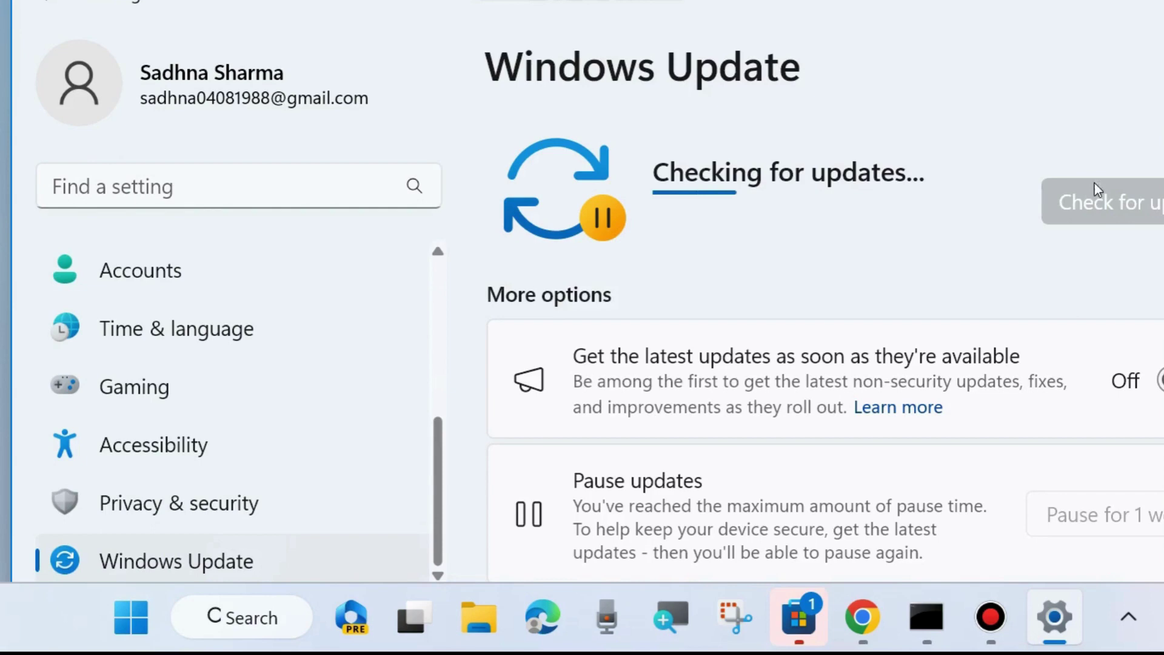
left_click_drag(952, 22, 843, 10)
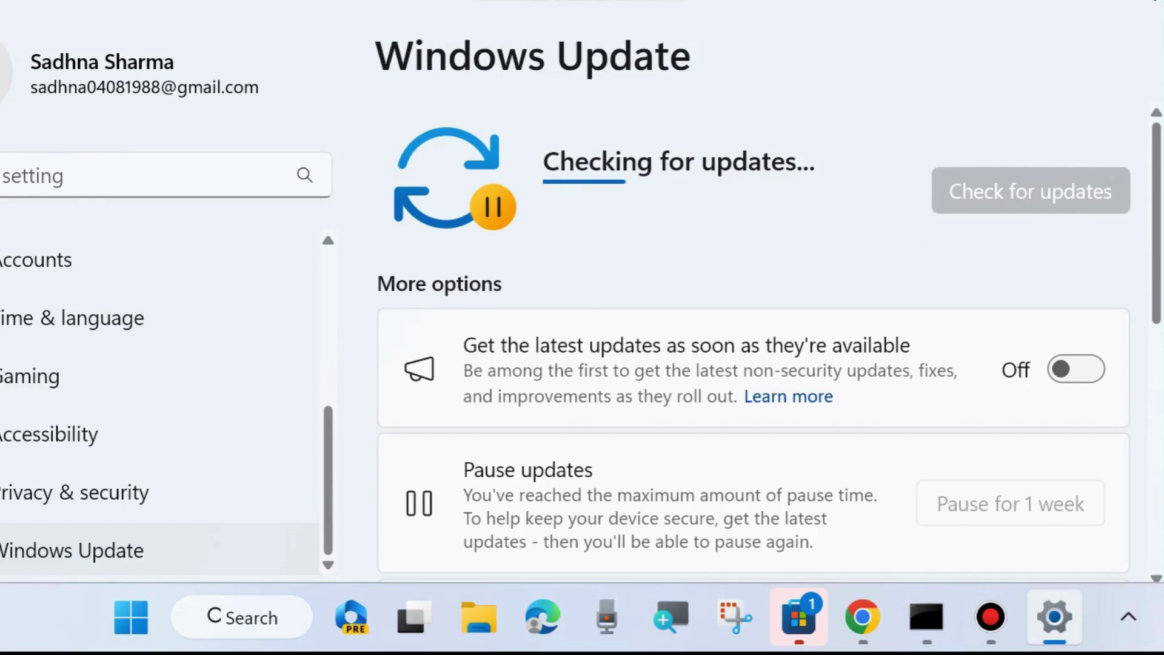
key("alt+F4")
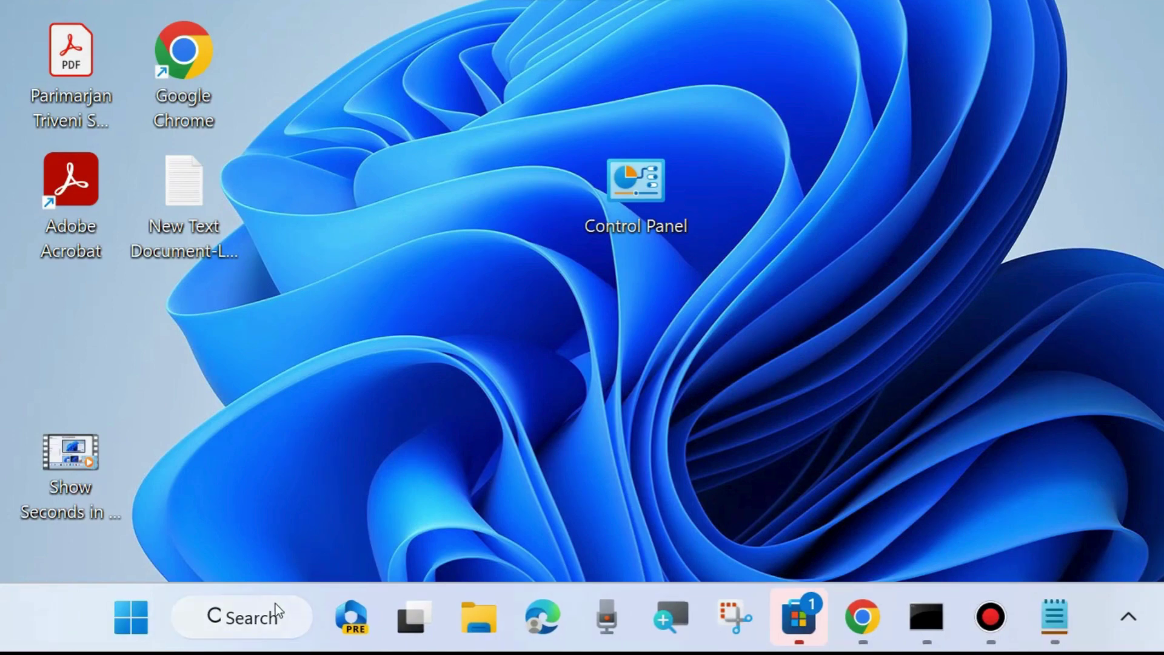
- Search for cmd and run Command Prompt as administrator
left_click(262, 617)
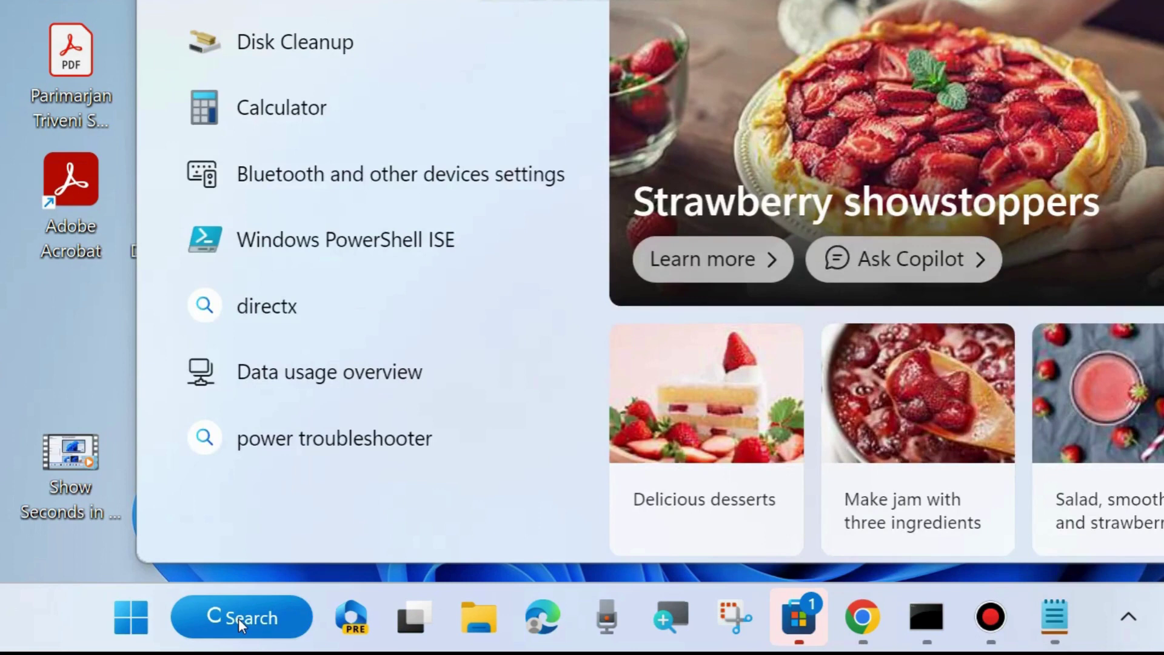
type("cmd")
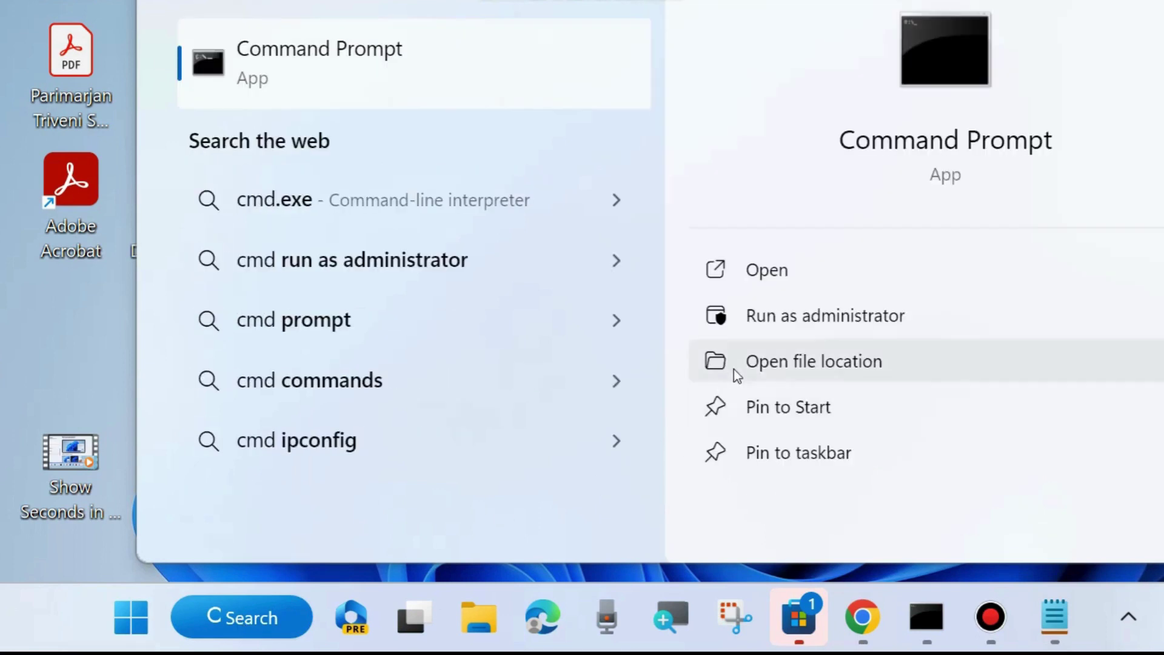
left_click(807, 321)
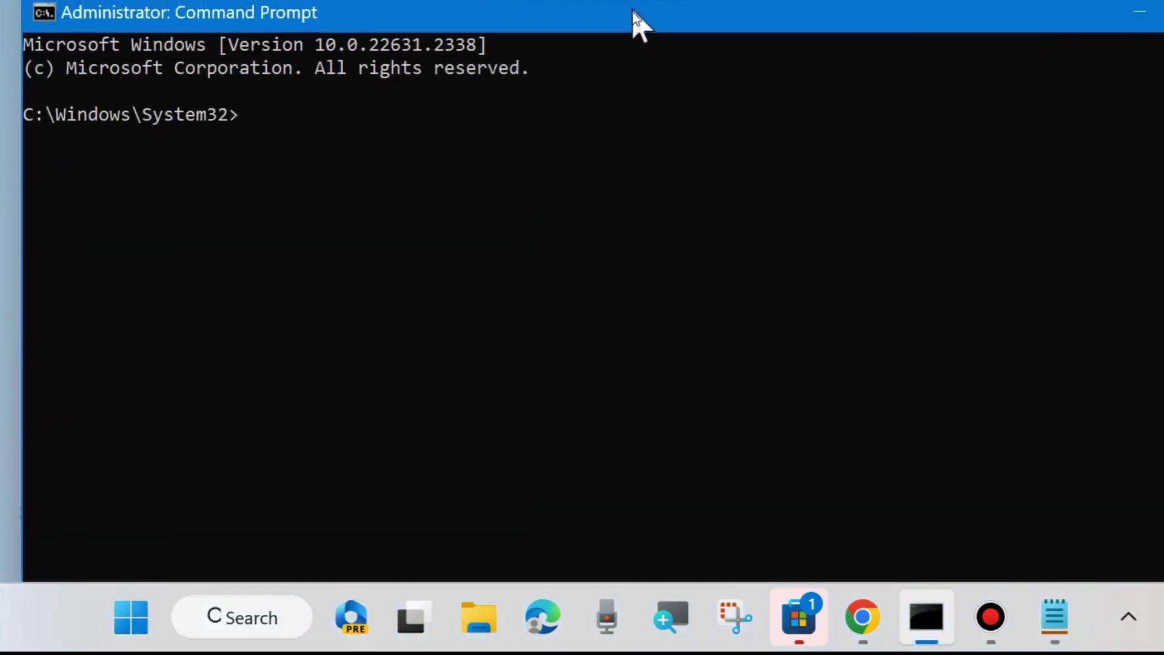
- Bring up the repair-command notes and highlight sfc /scannow and the three dism commands
left_click_drag(636, 13, 628, 53)
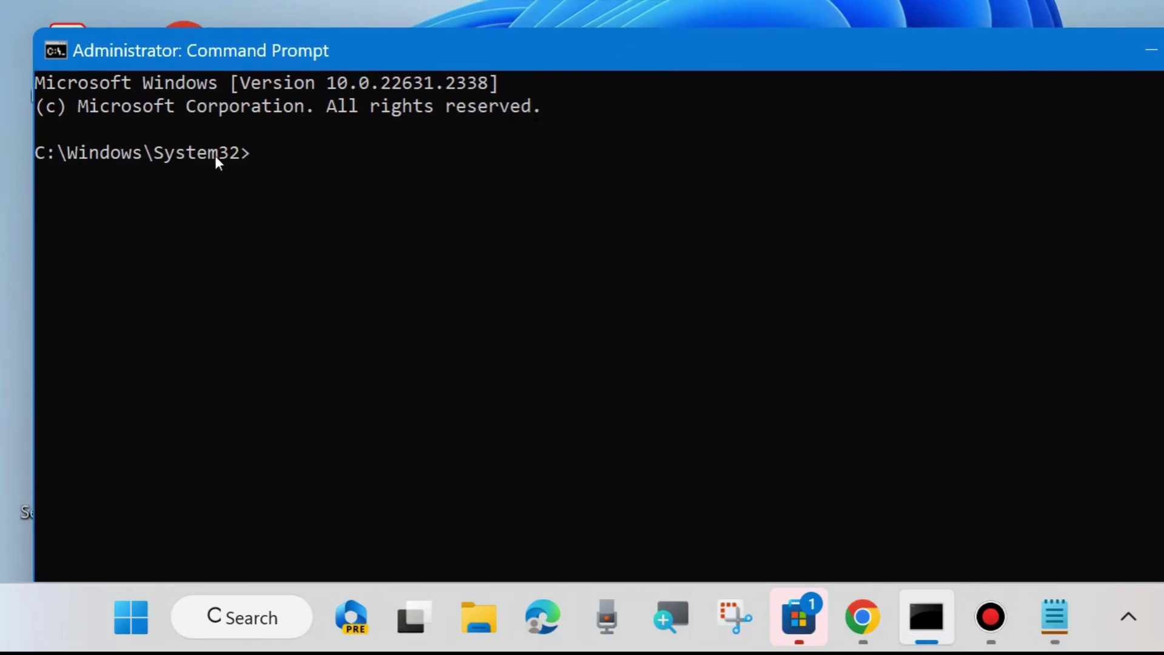
left_click(1054, 616)
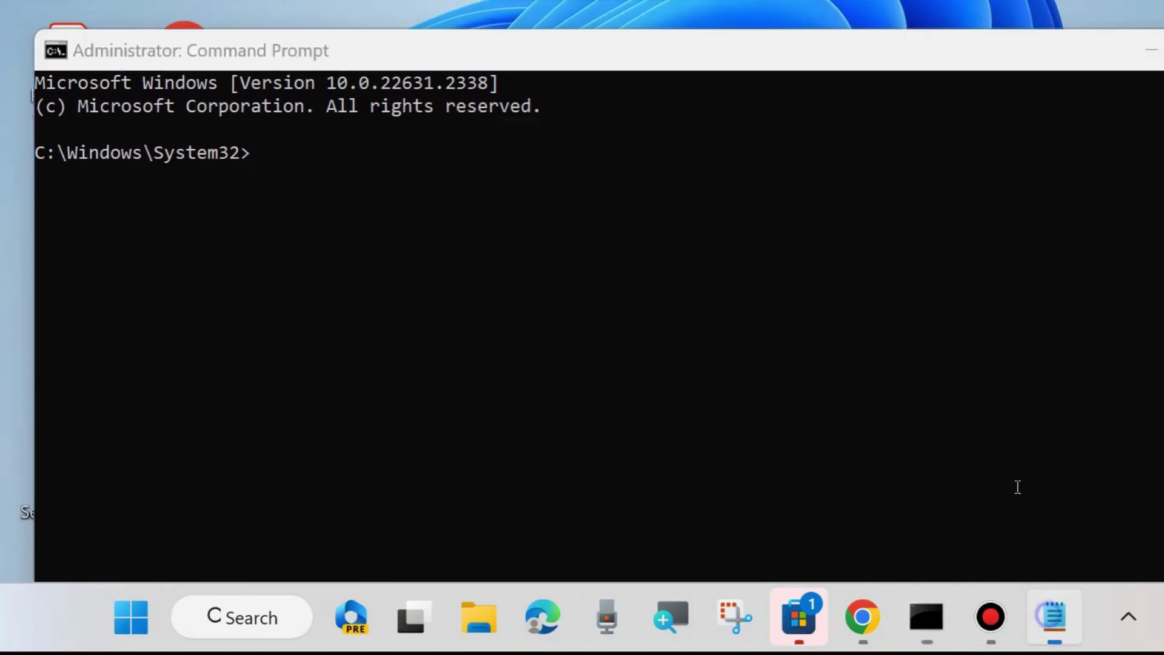
left_click_drag(943, 70, 787, 84)
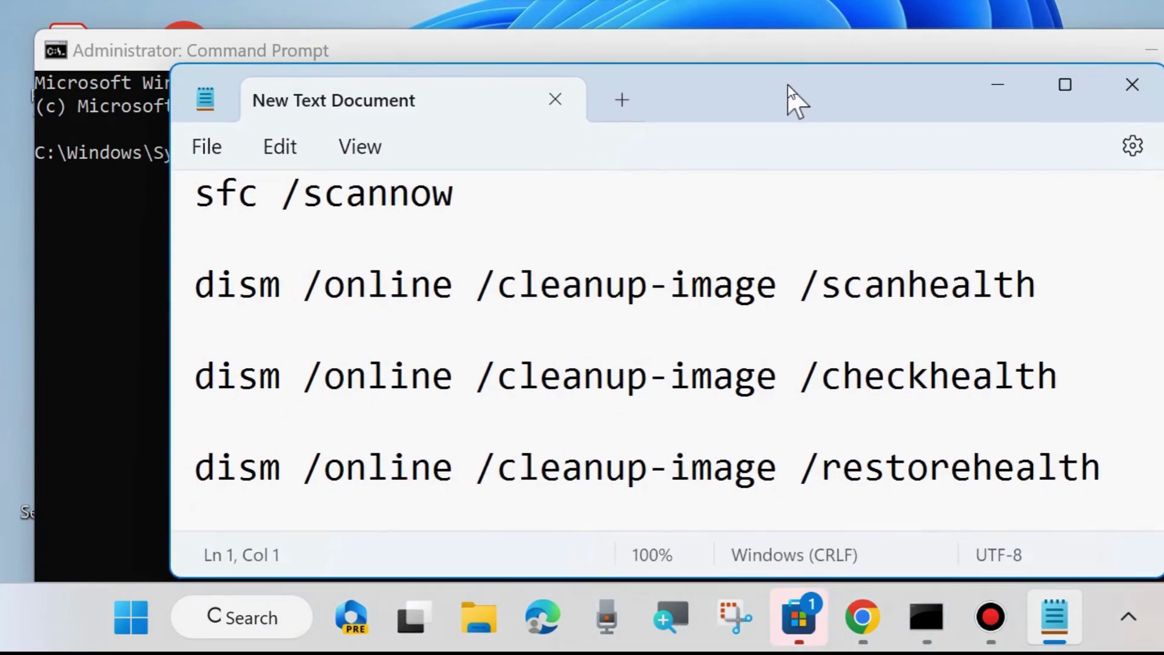
left_click_drag(195, 191, 491, 196)
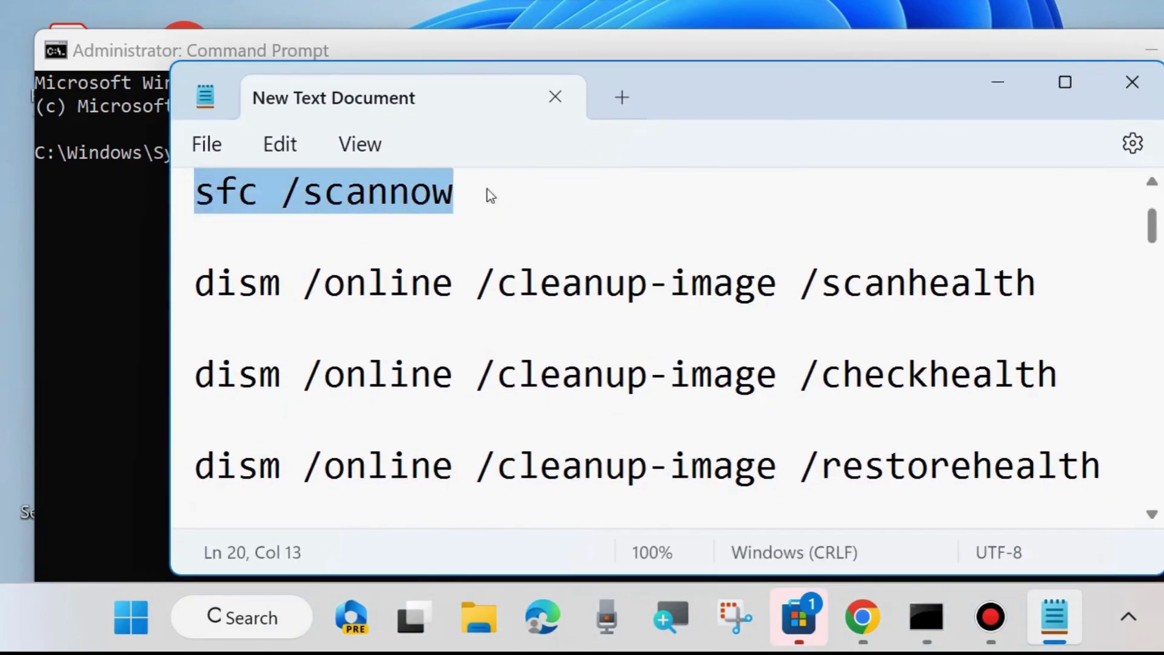
left_click(196, 283)
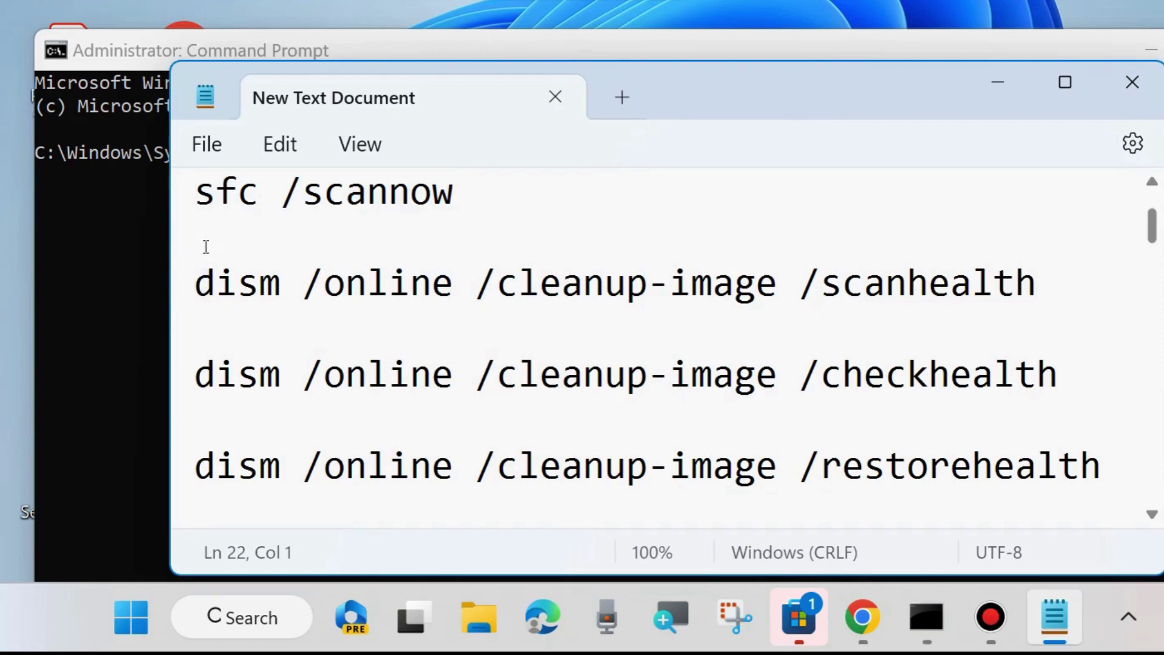
double_click(198, 284)
left_click_drag(355, 290, 1035, 291)
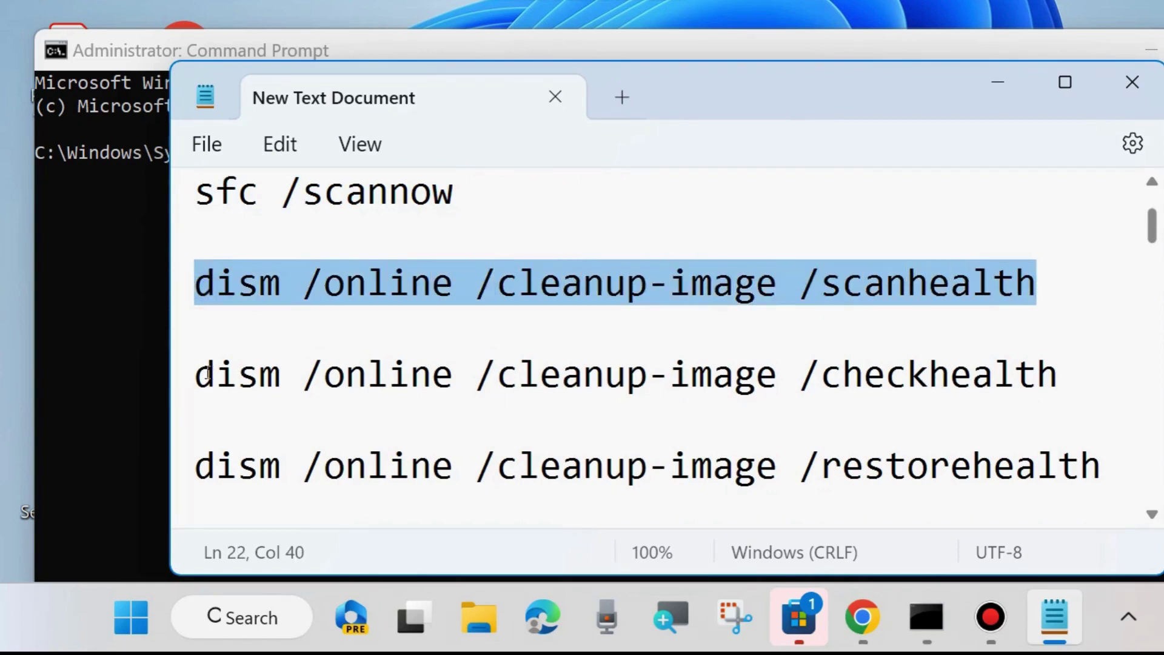
left_click_drag(202, 374, 1054, 376)
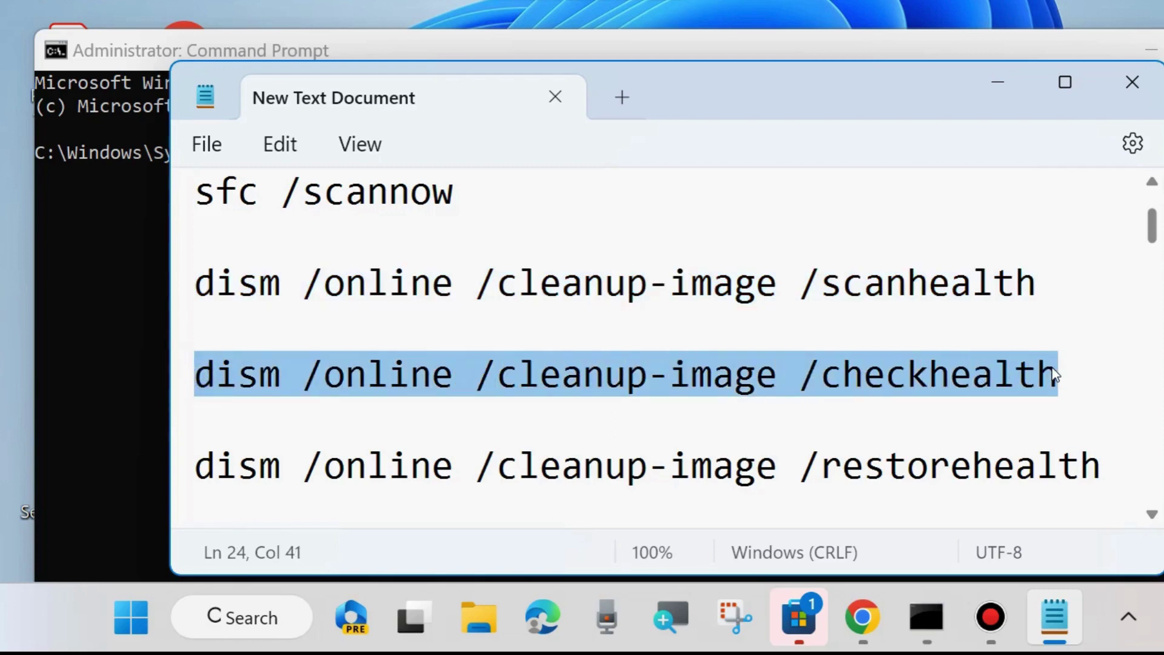
left_click_drag(202, 465, 1108, 469)
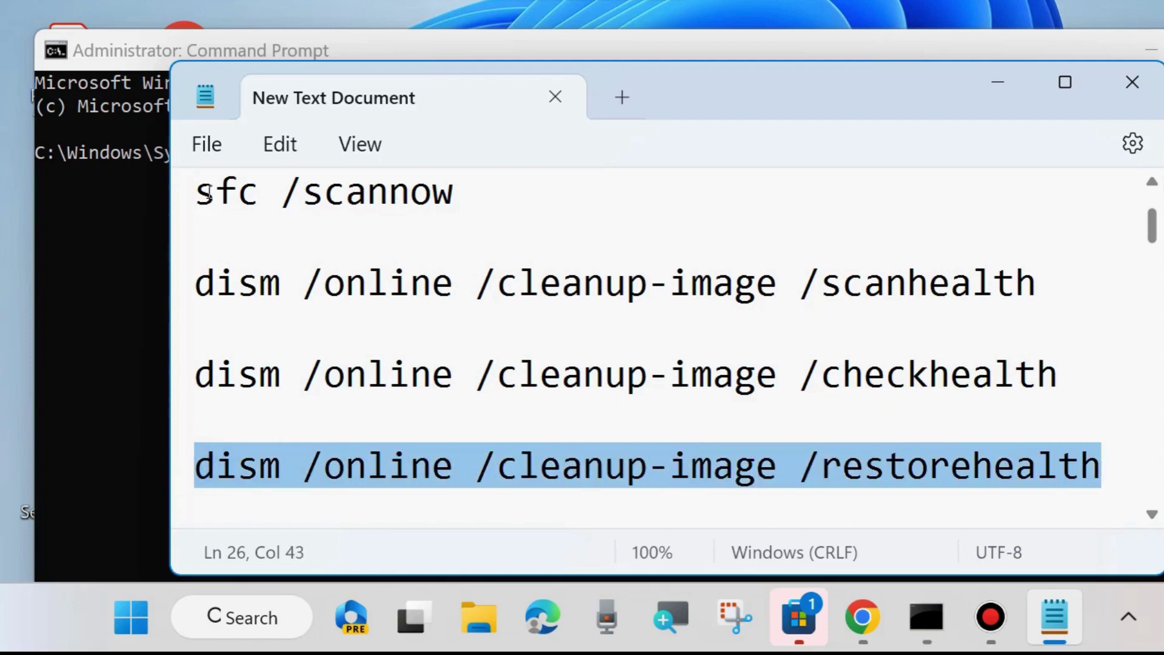
left_click_drag(202, 193, 452, 207)
key("super+c")
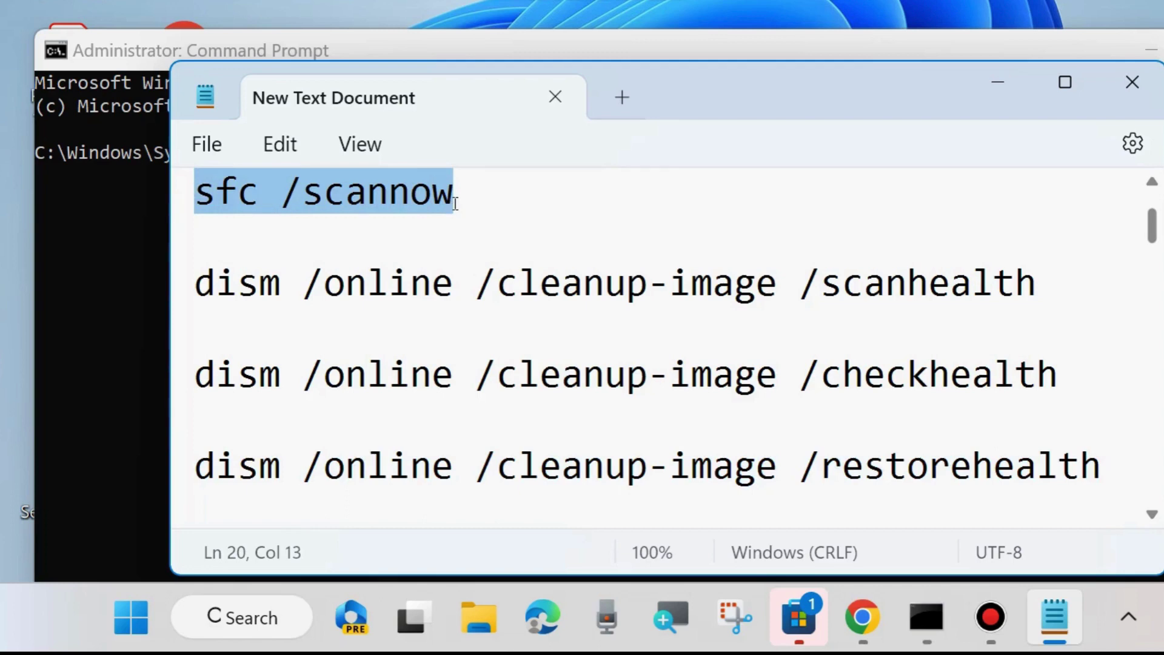
- Paste sfc /scannow at the administrator prompt, minimize the notes, and show the desktop
left_click(1001, 82)
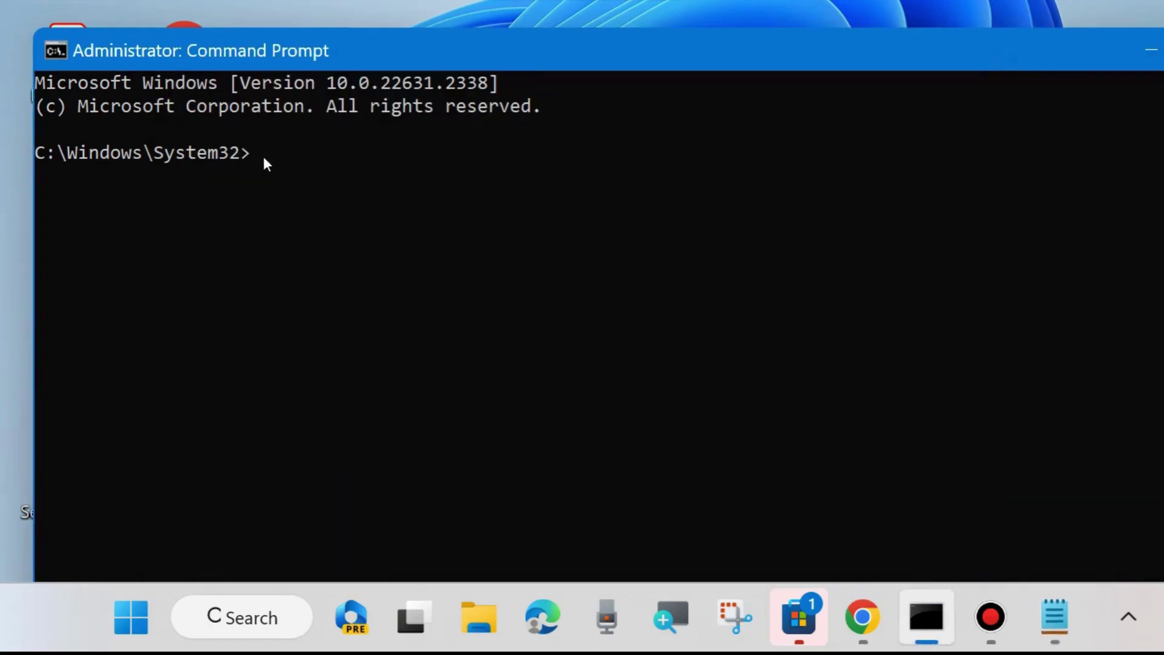
right_click(263, 156)
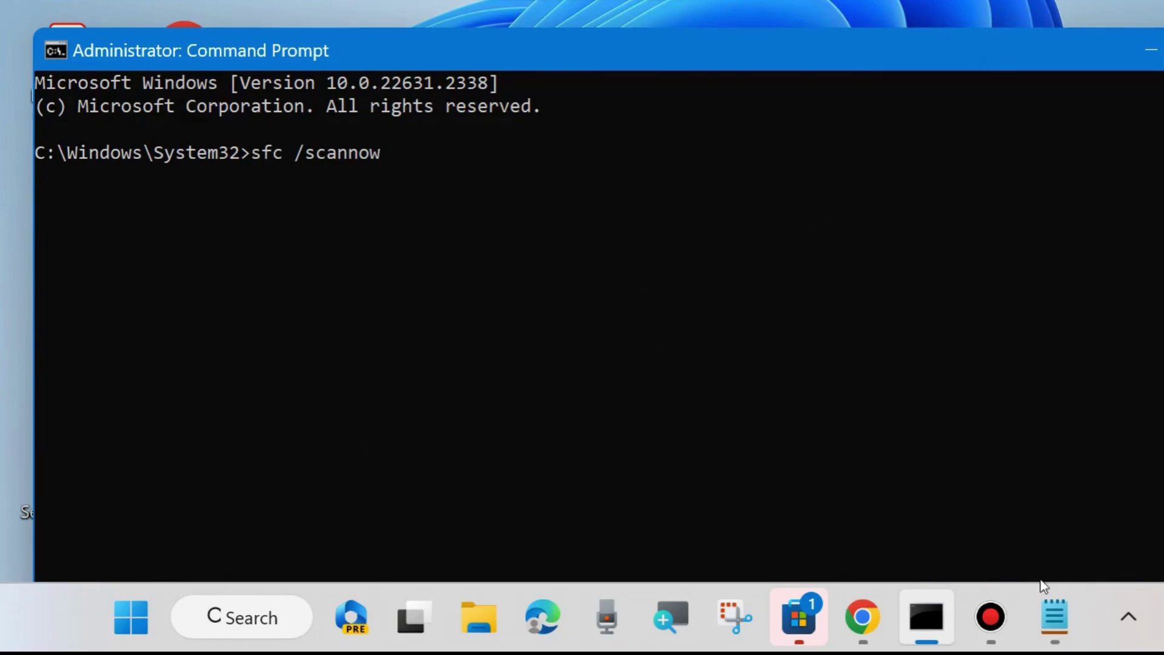
left_click(1055, 617)
left_click_drag(539, 282, 574, 460)
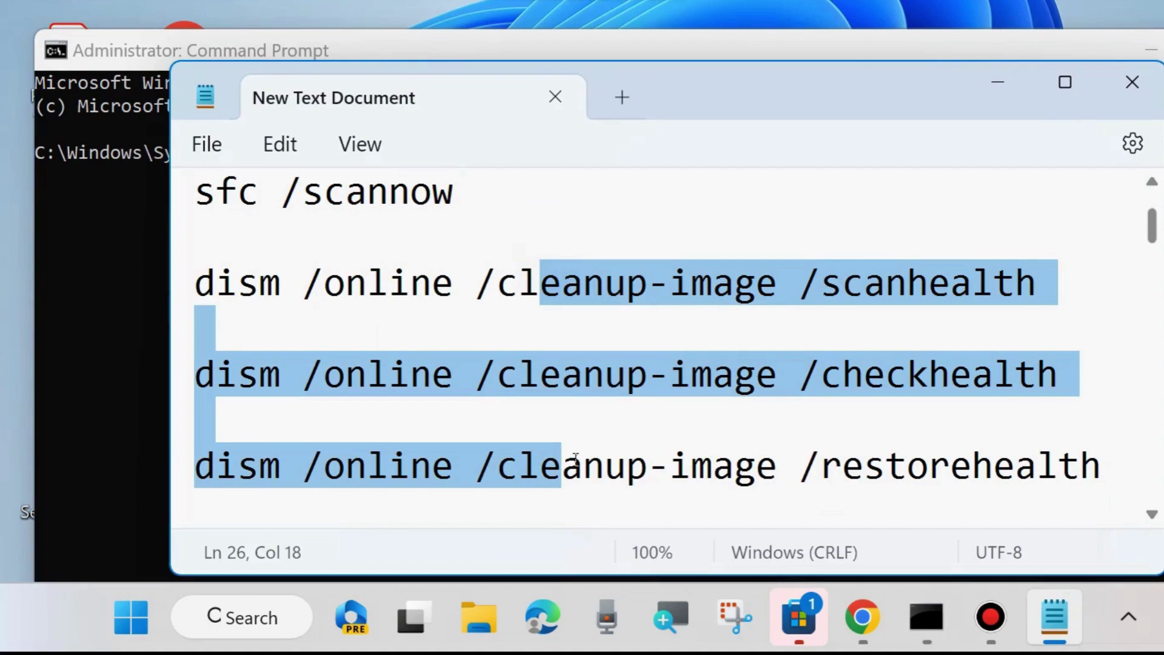
left_click(766, 201)
left_click(1000, 83)
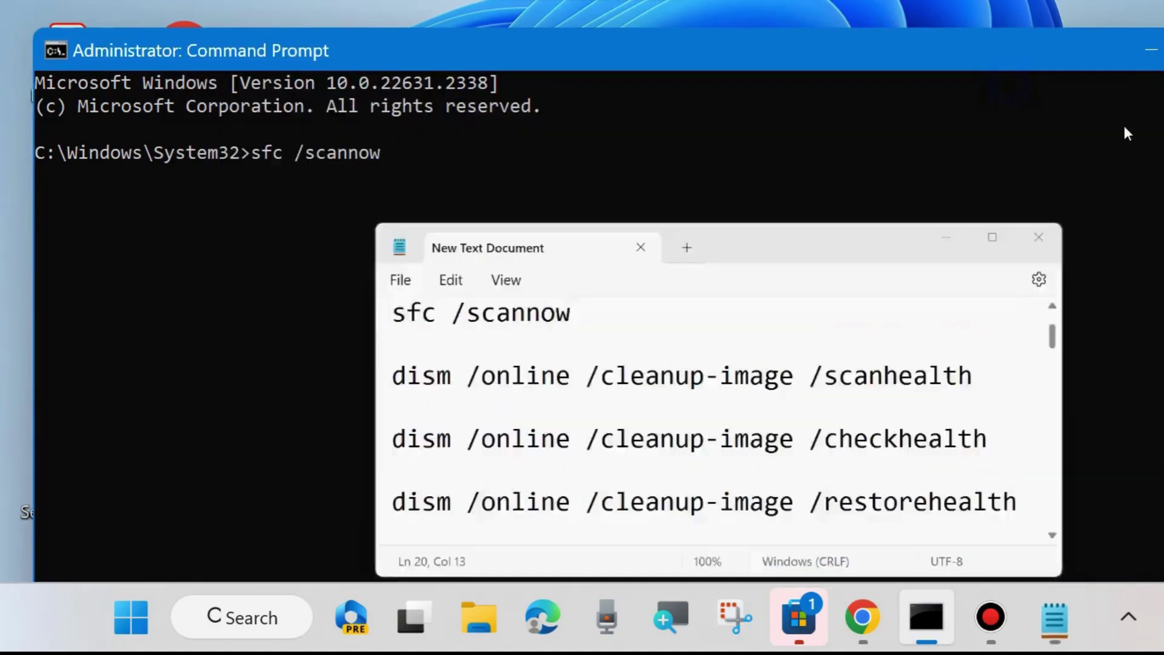
key("super+d")
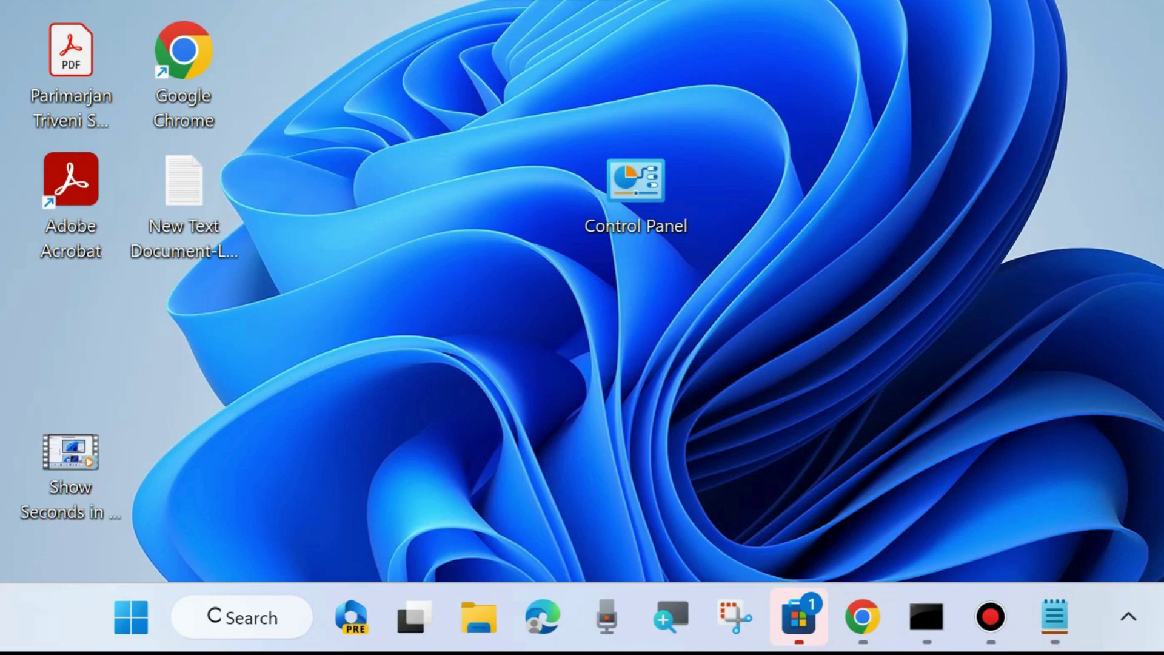
- Run rstrui from the Run dialog to open the System Restore wizard
right_click(128, 613)
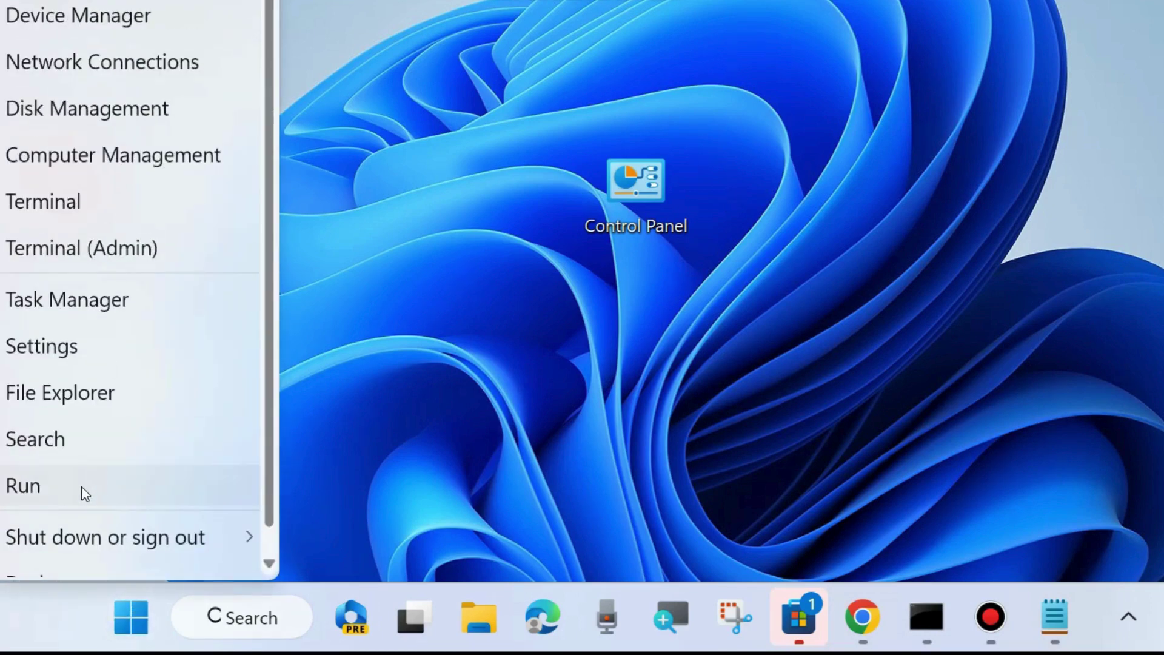
left_click(81, 486)
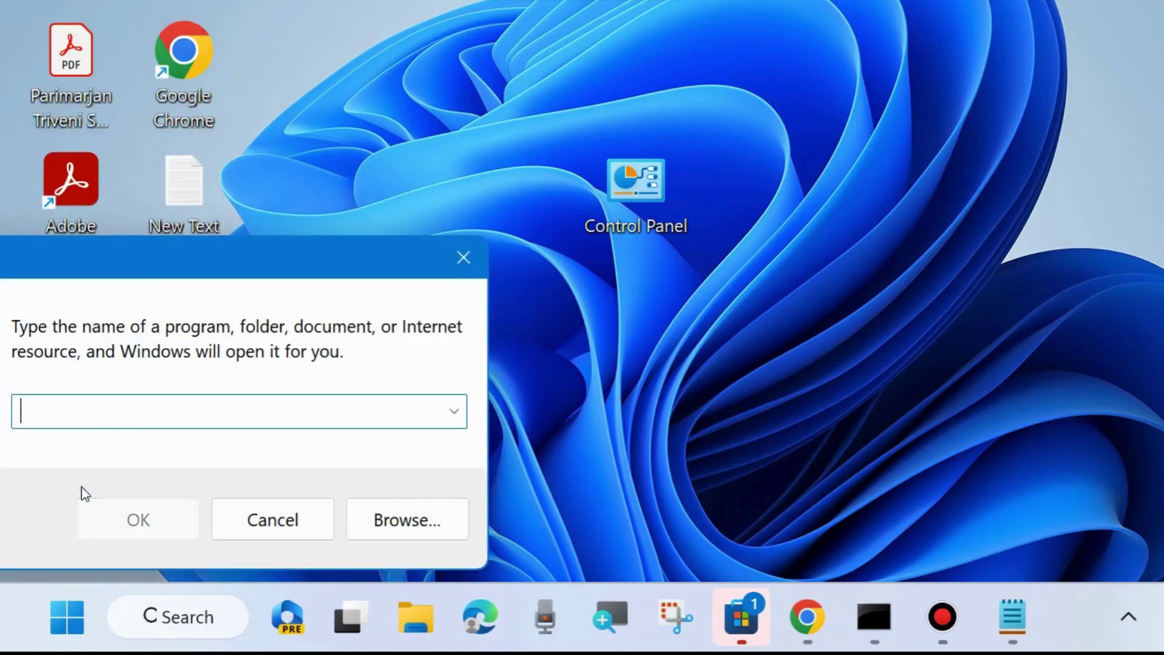
left_click_drag(404, 231, 614, 78)
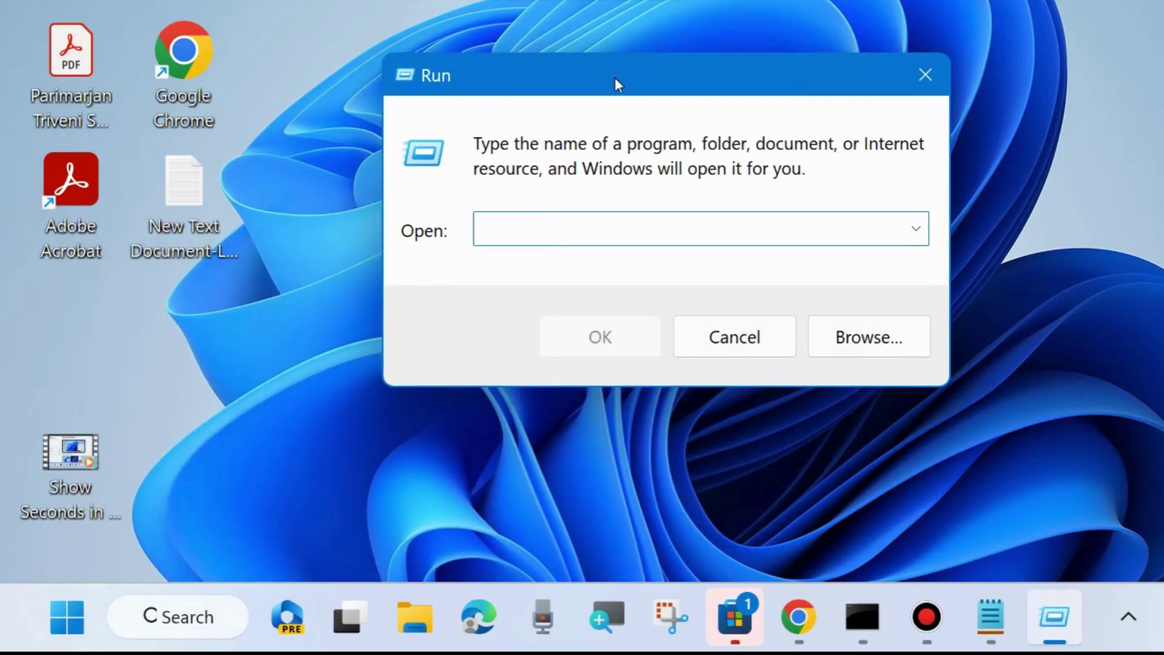
type("rstrui")
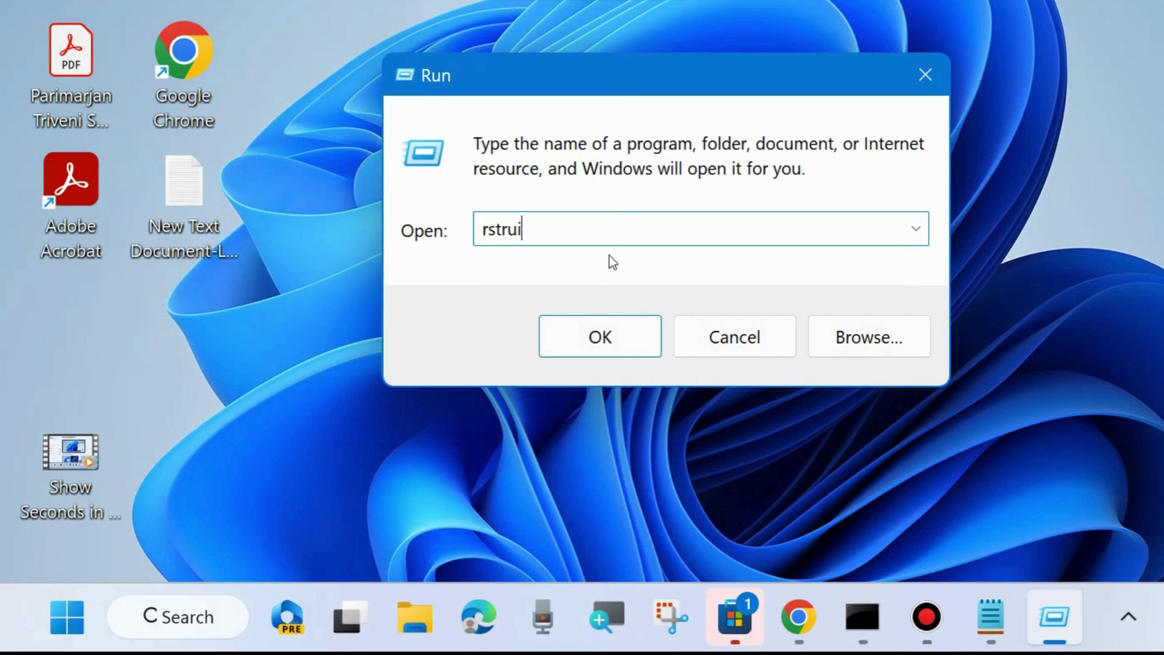
key("Return")
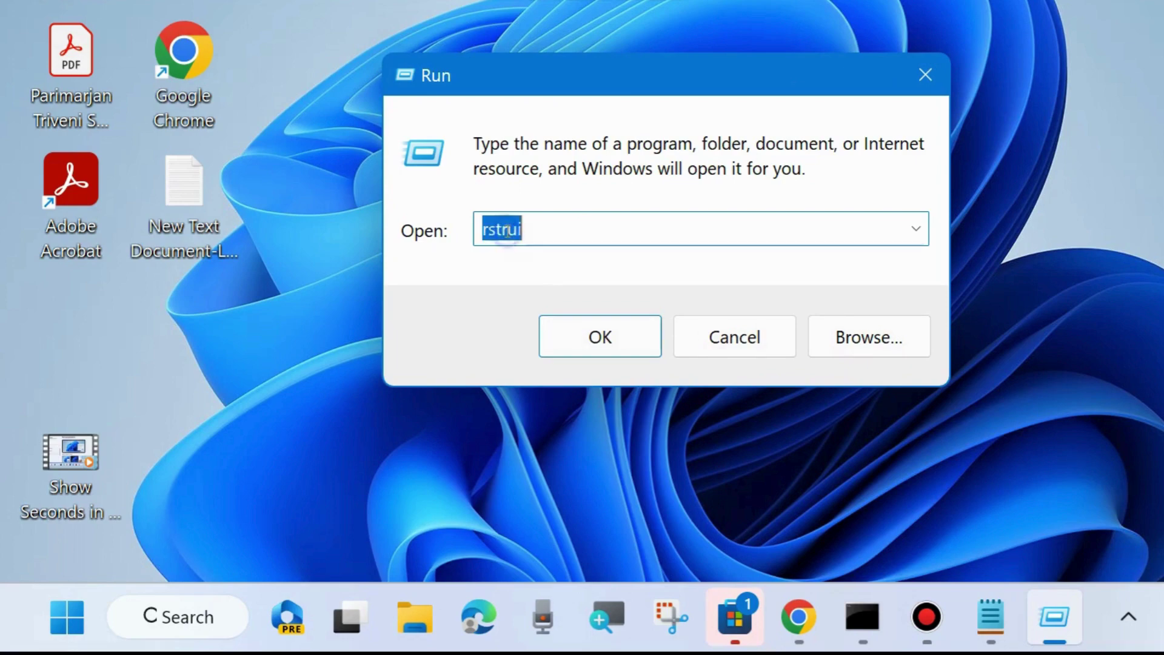
left_click(616, 325)
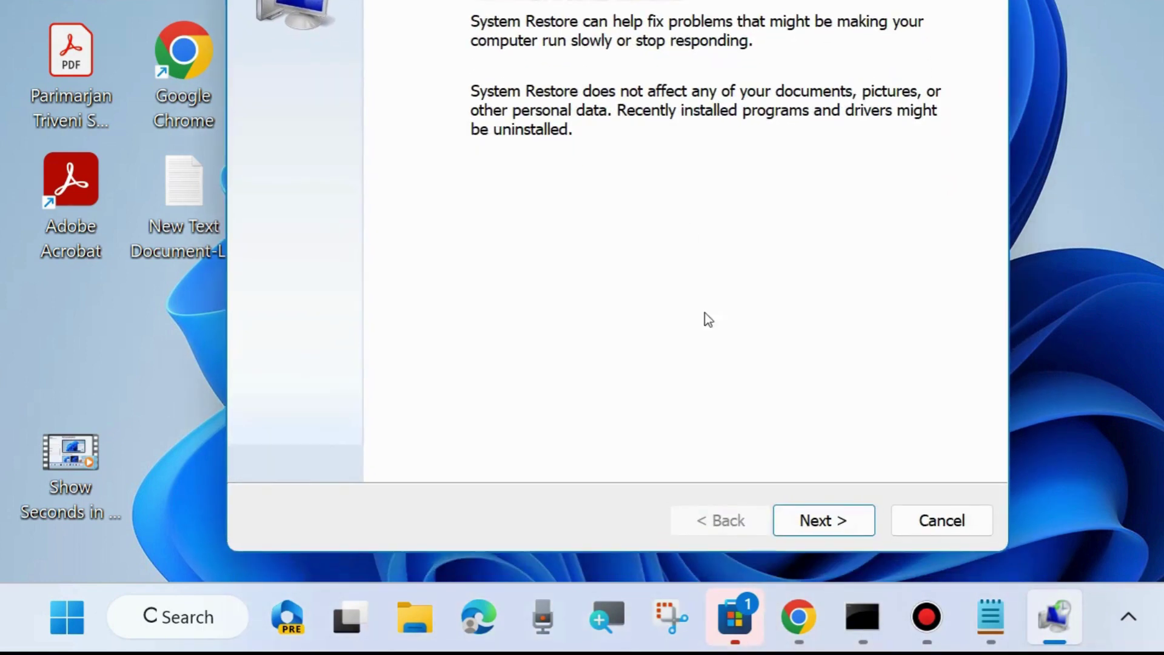
left_click(823, 534)
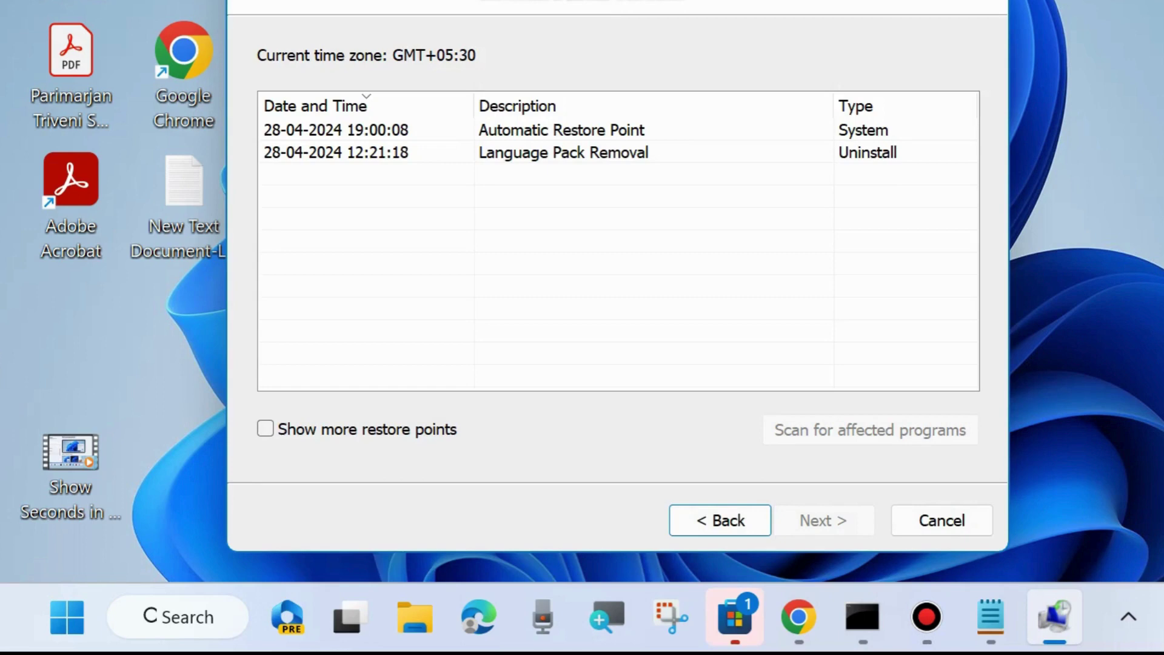
left_click_drag(582, 6, 585, 30)
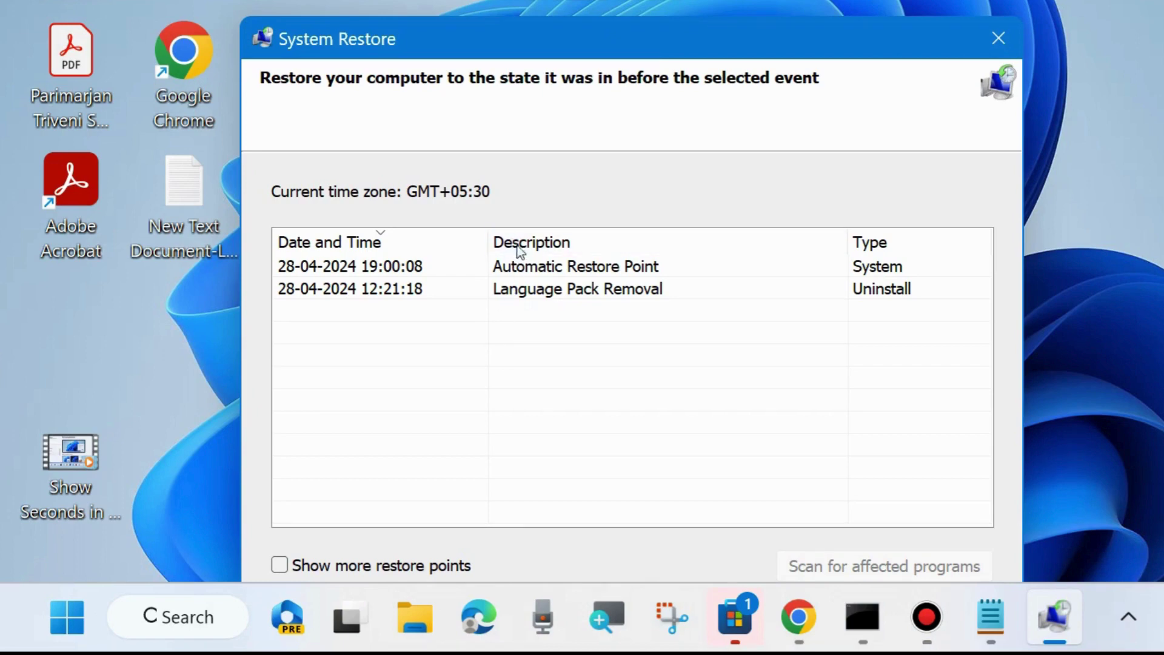
left_click(539, 267)
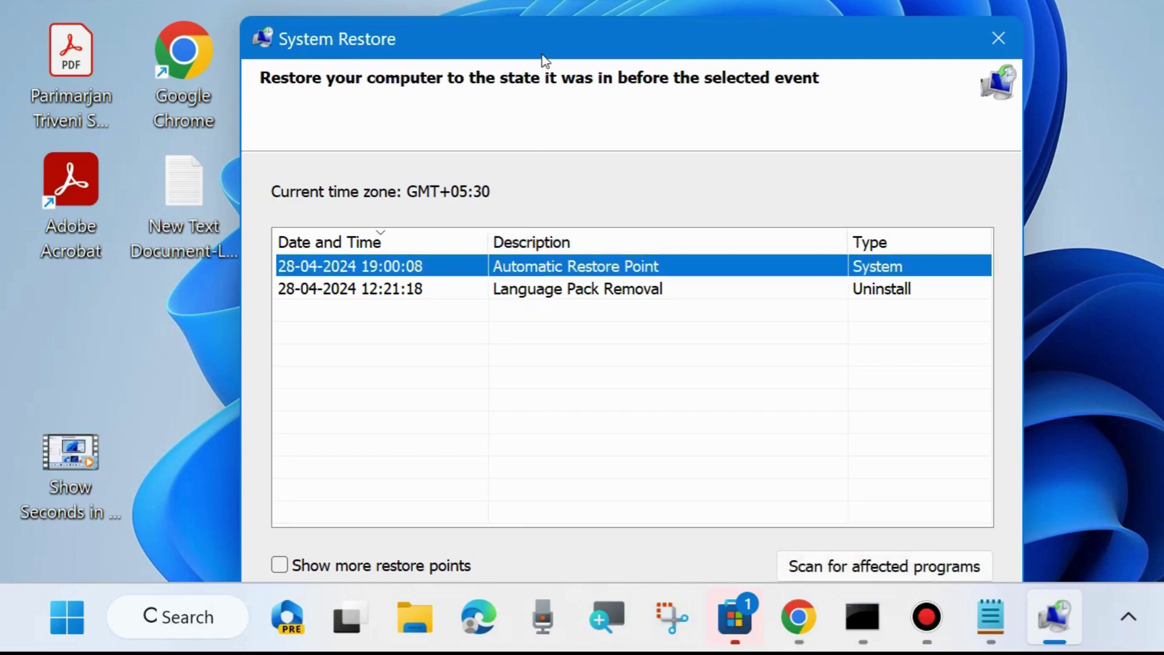
left_click_drag(544, 55, 545, 42)
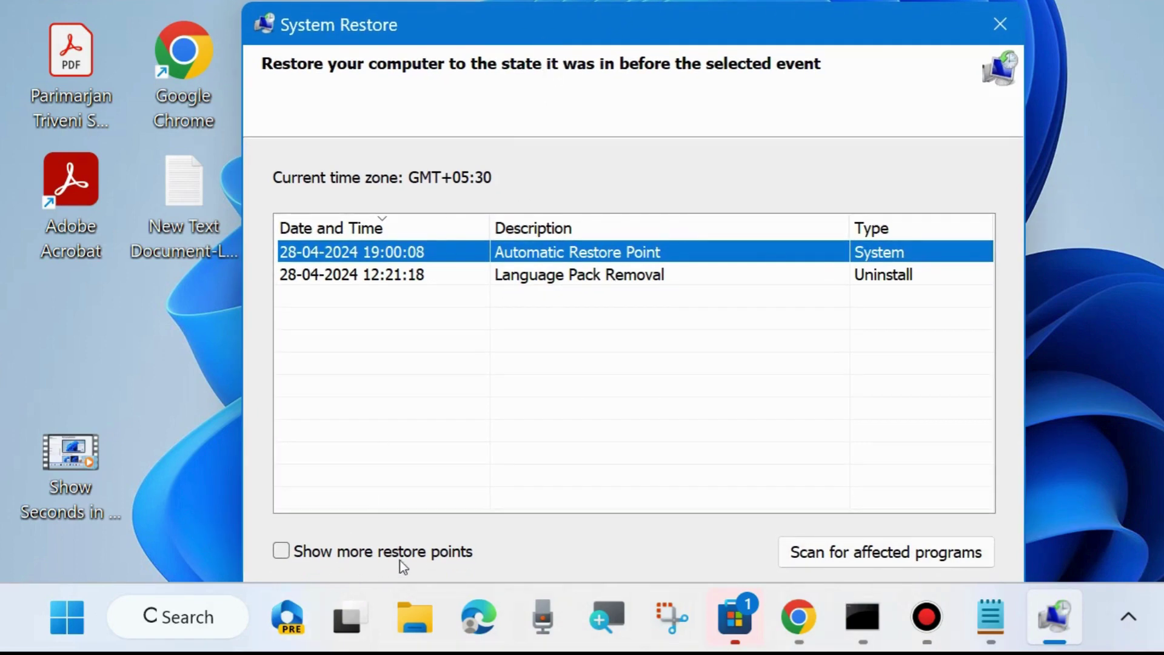
left_click(319, 556)
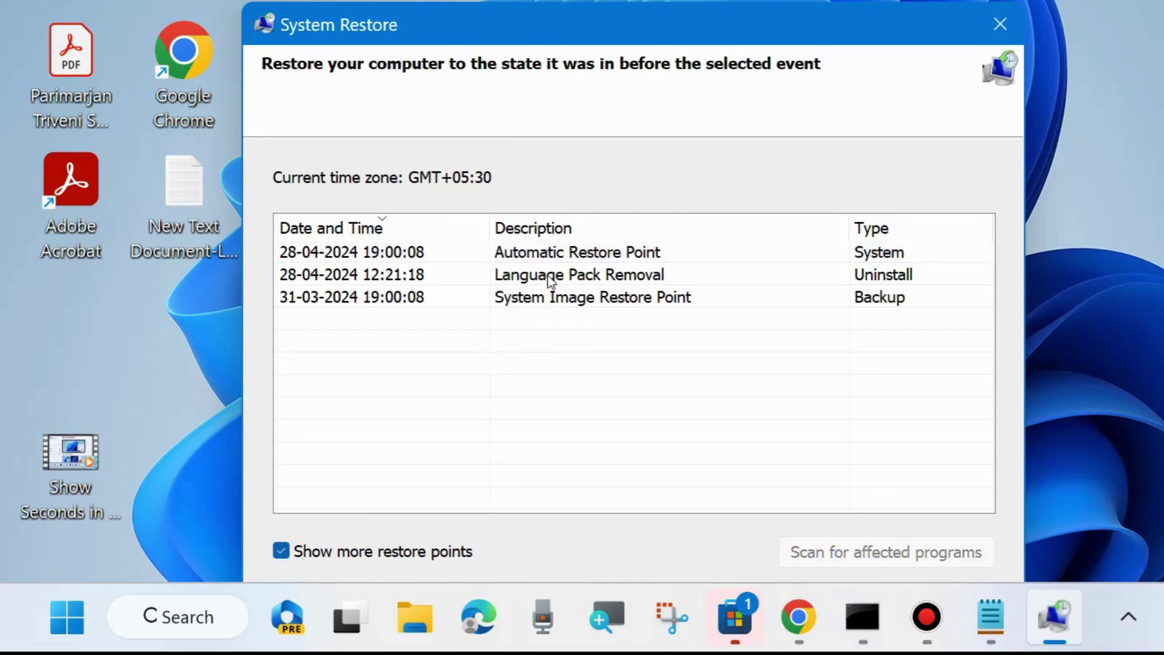
left_click(554, 254)
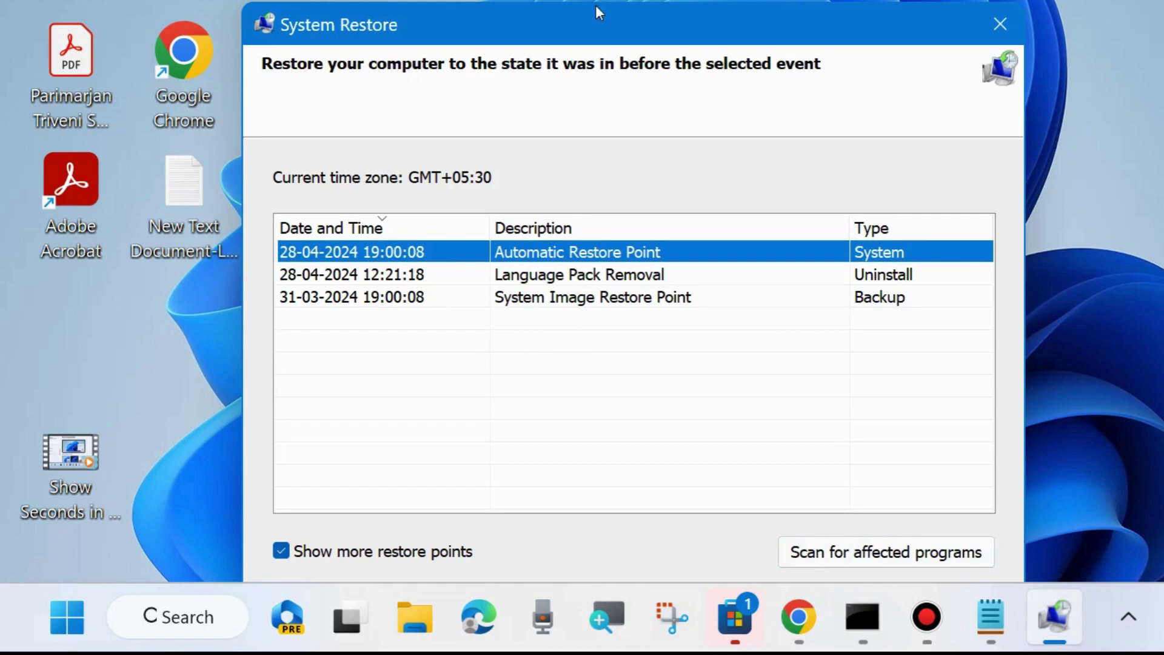
- Advance to the restore point confirmation page, then close the wizard with Escape
mouse_move(587, 21)
left_mouse_down()
mouse_move(568, 0)
mouse_move(570, 54)
mouse_move(567, 21)
left_mouse_up()
left_click(826, 547)
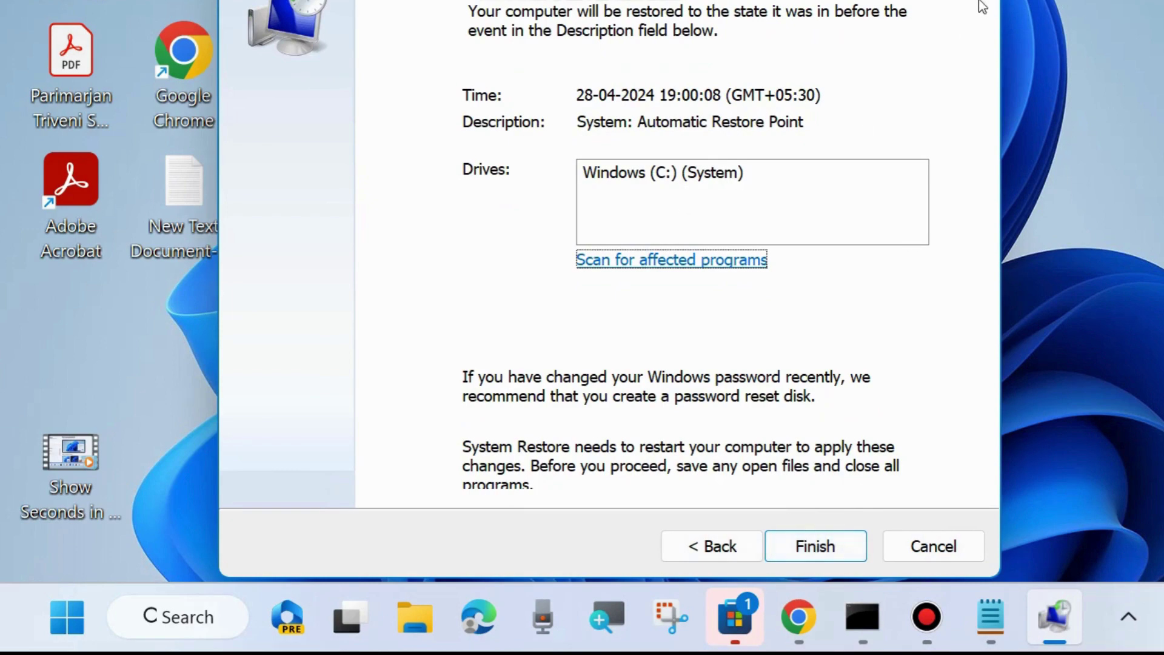
key("Escape")
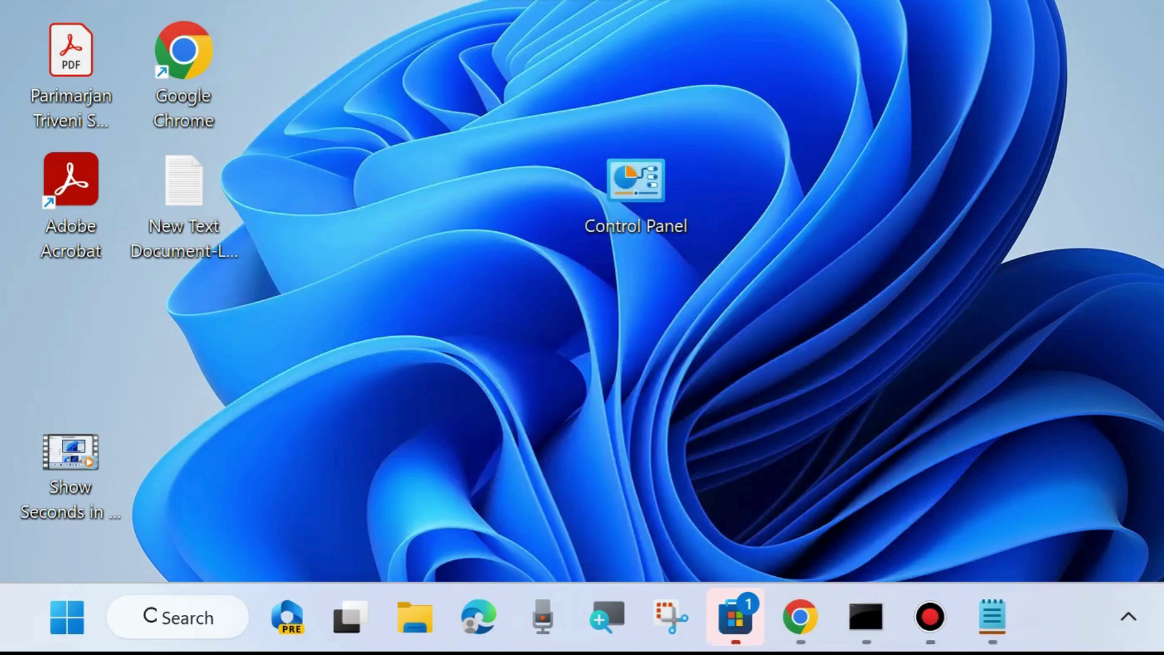